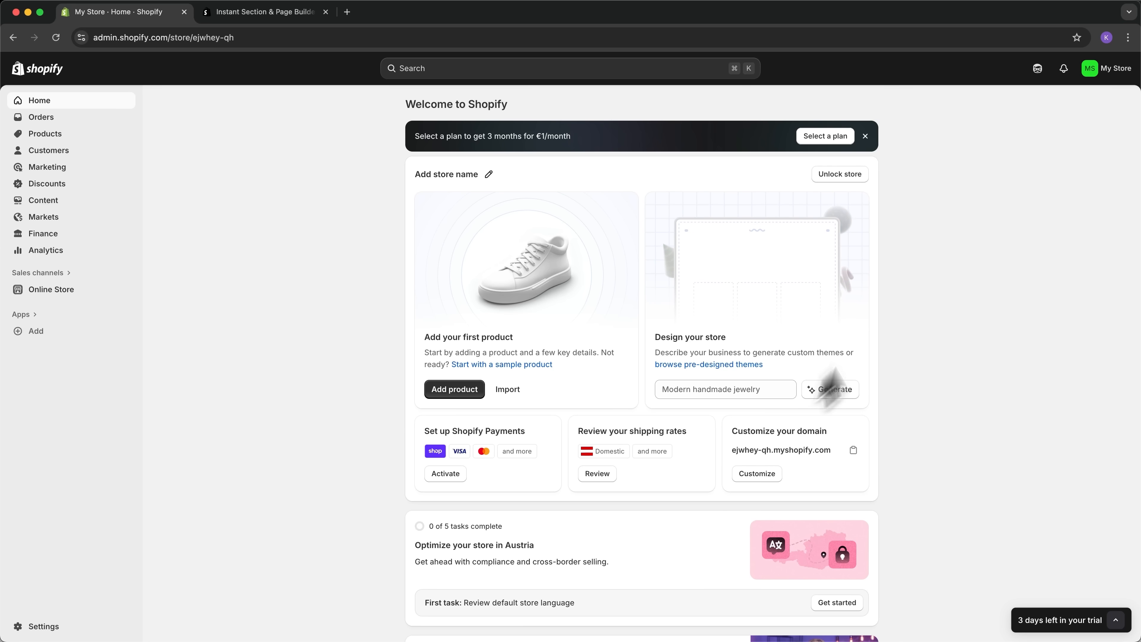
scroll(936, 460, down, 3)
scroll(943, 476, up, 3)
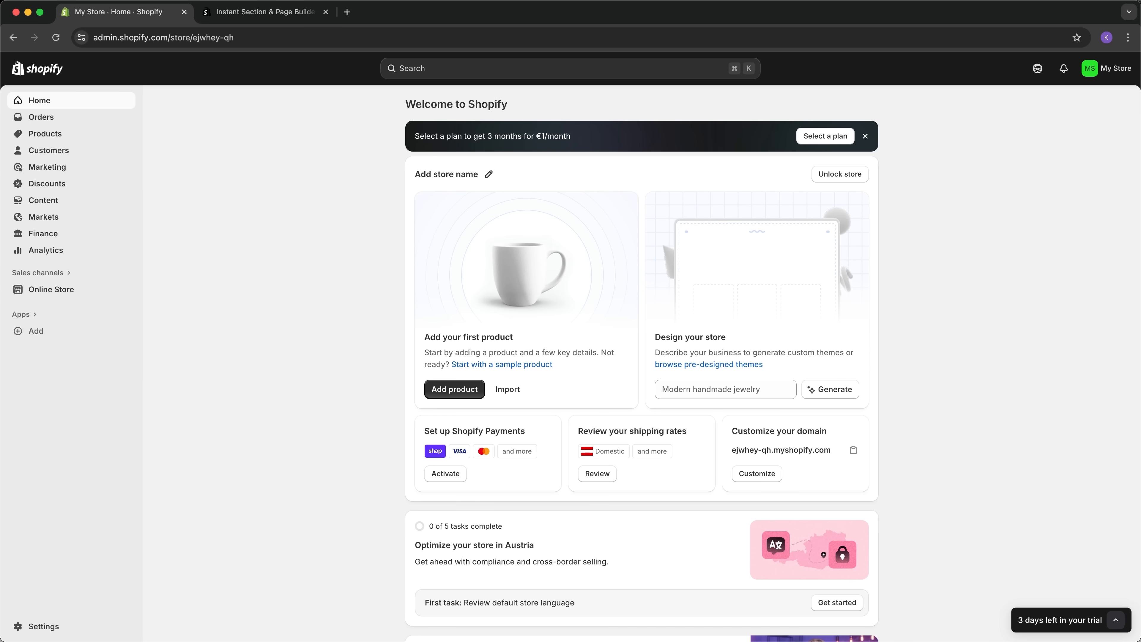
- Open the Instant Section & Page Builder listing, view its pricing page, and close that page
click(290, 12)
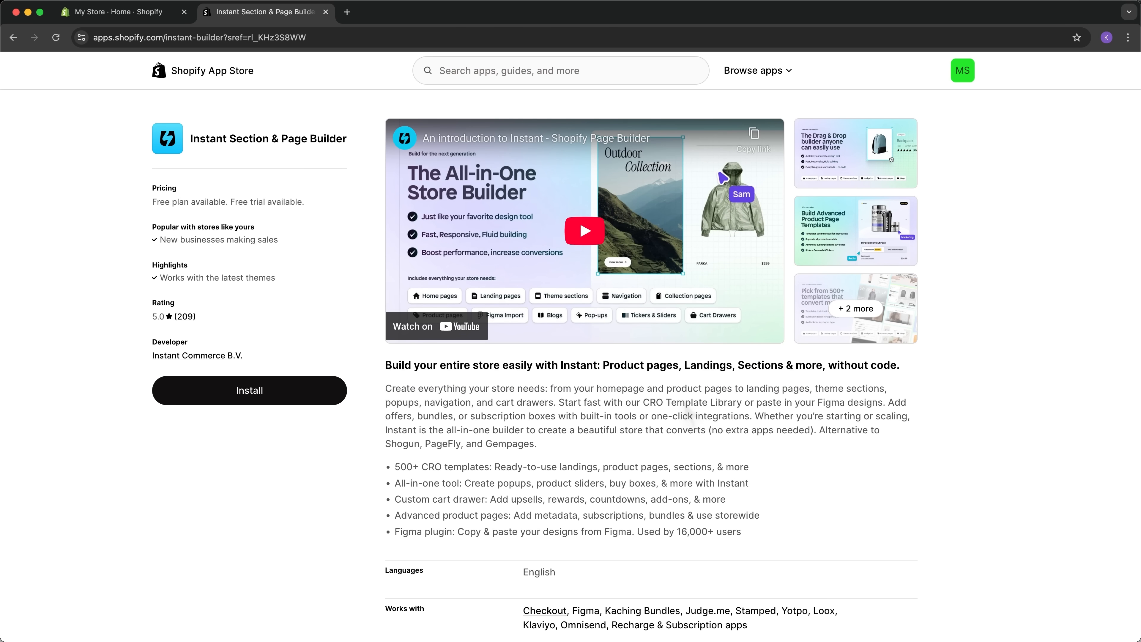
click(191, 146)
click(705, 110)
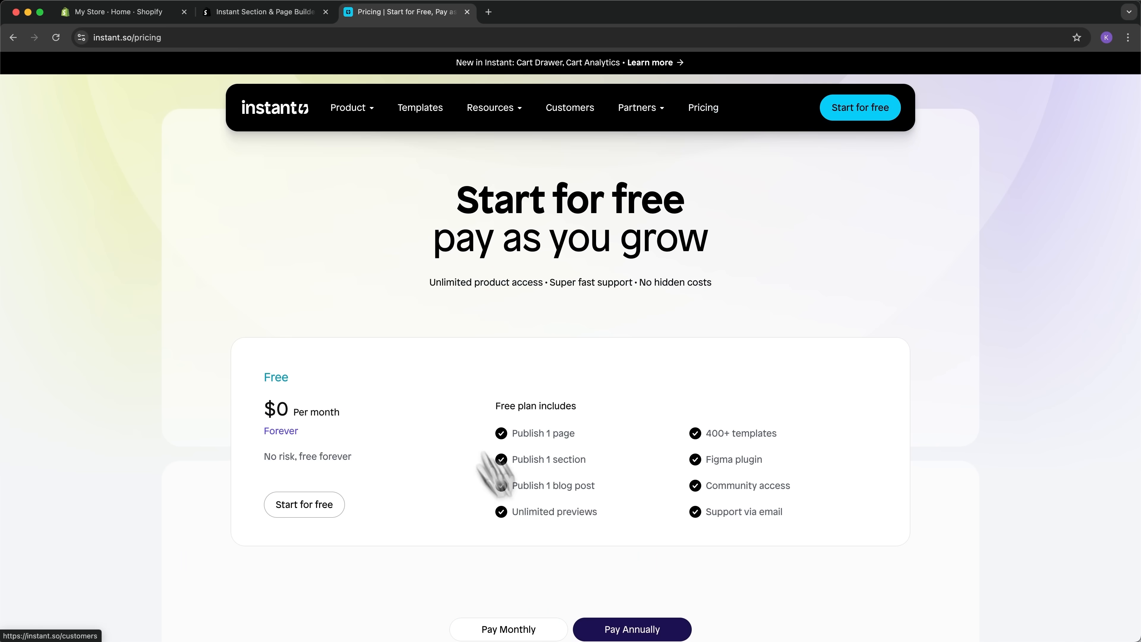
drag(265, 379, 333, 390)
click(324, 379)
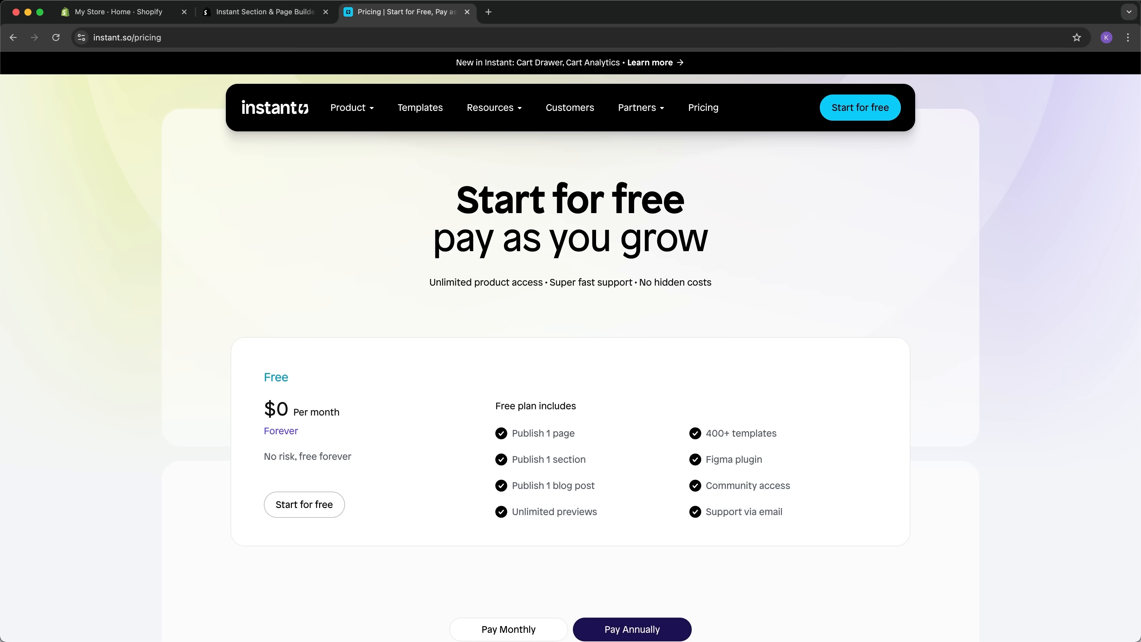
key(super+w)
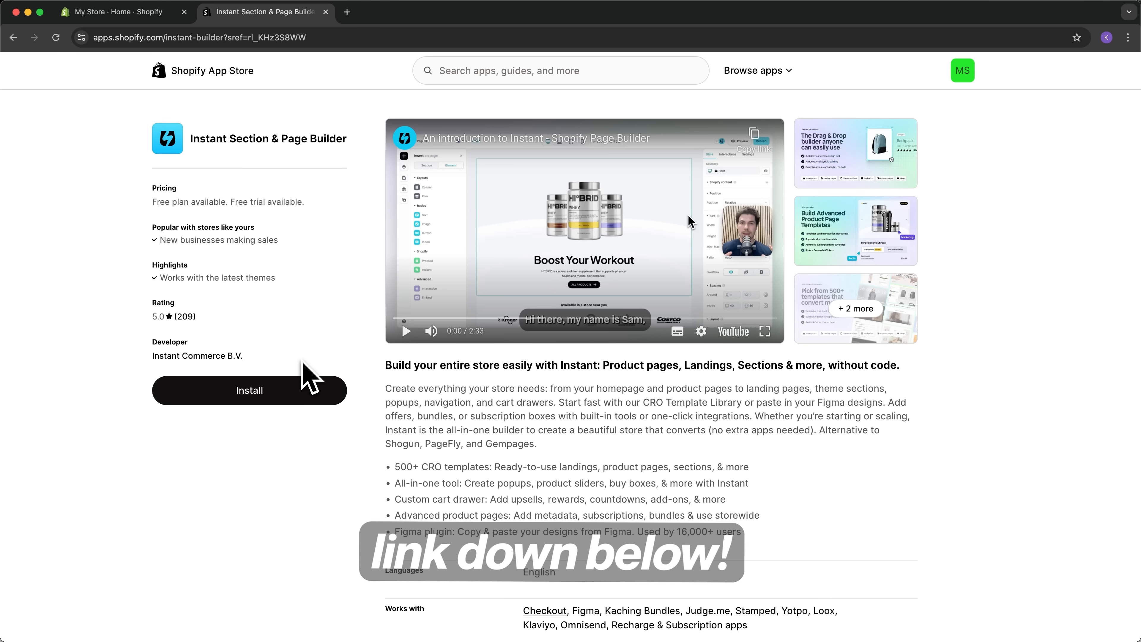
- Install the Instant Section & Page Builder app on the store and skip the onboarding survey
click(290, 390)
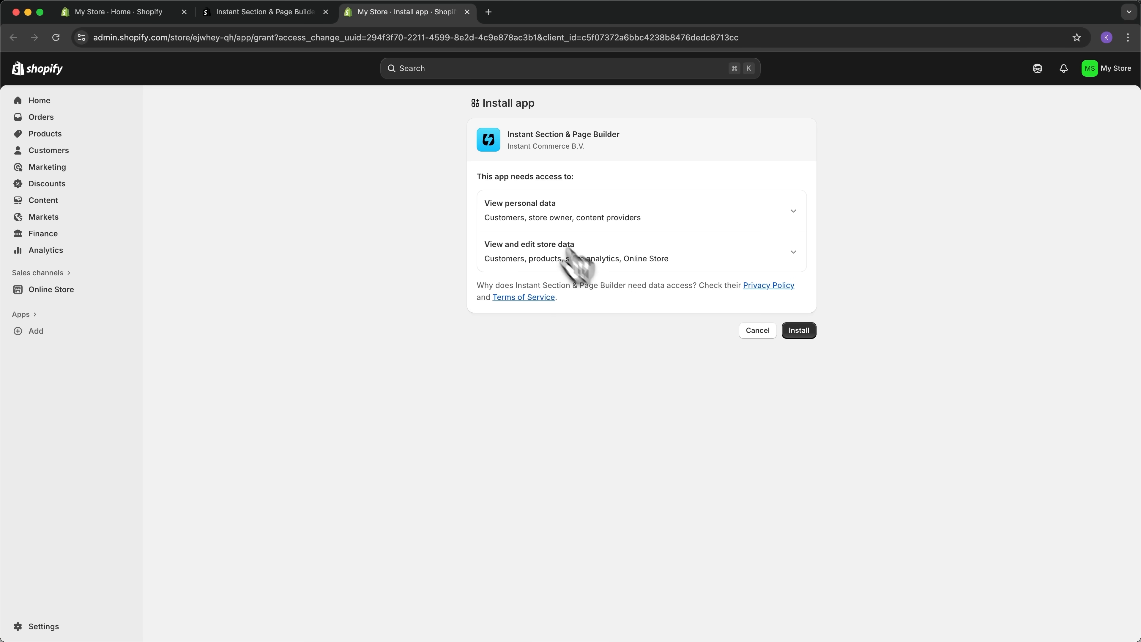
click(799, 331)
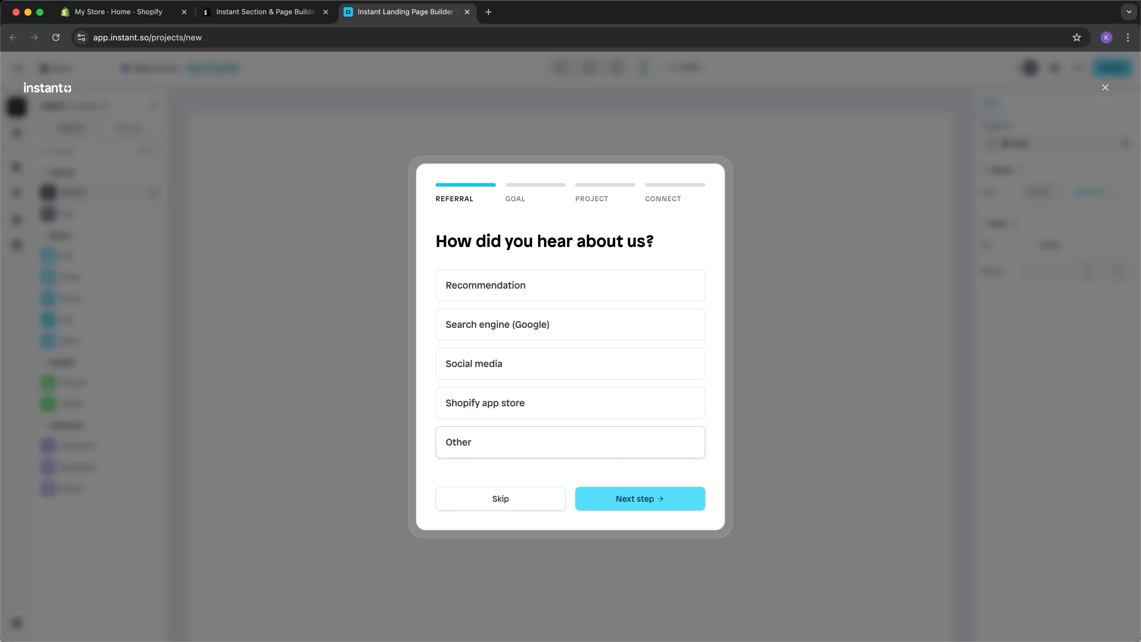
click(508, 498)
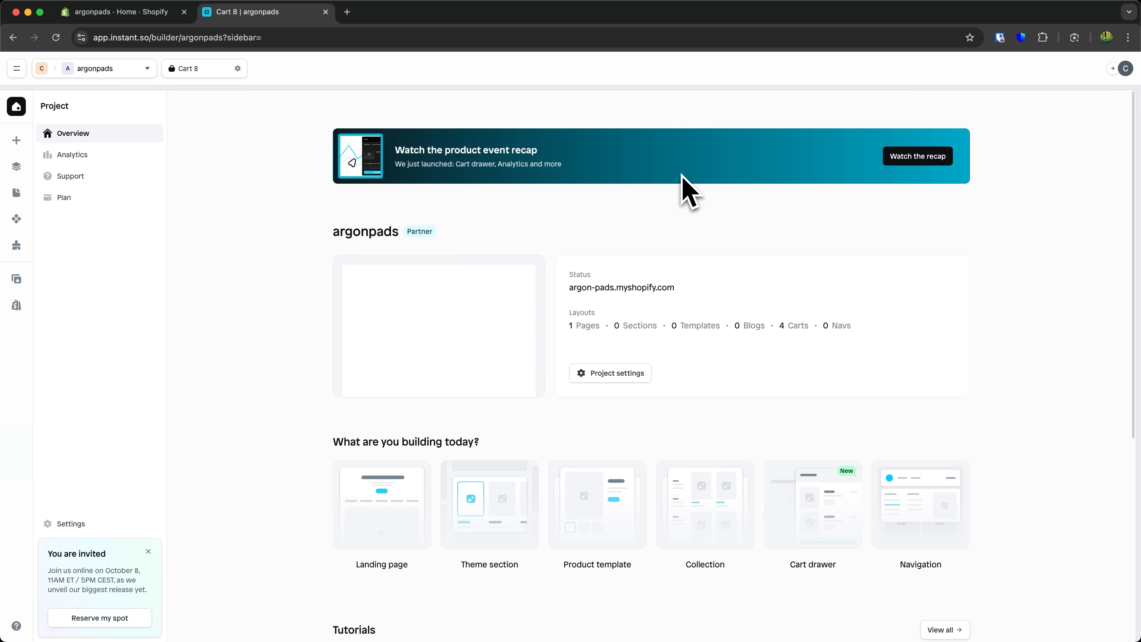
- Open the cart drawer template library from the project overview and browse the cart templates
scroll(908, 386, down, 7)
scroll(683, 180, up, 7)
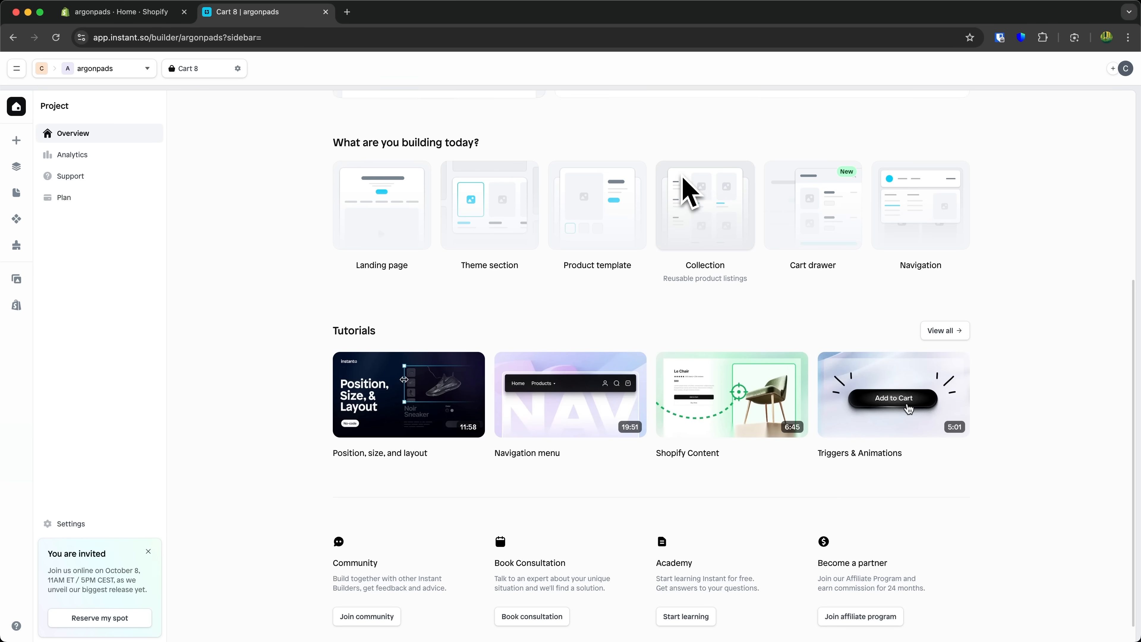
scroll(680, 174, down, 2)
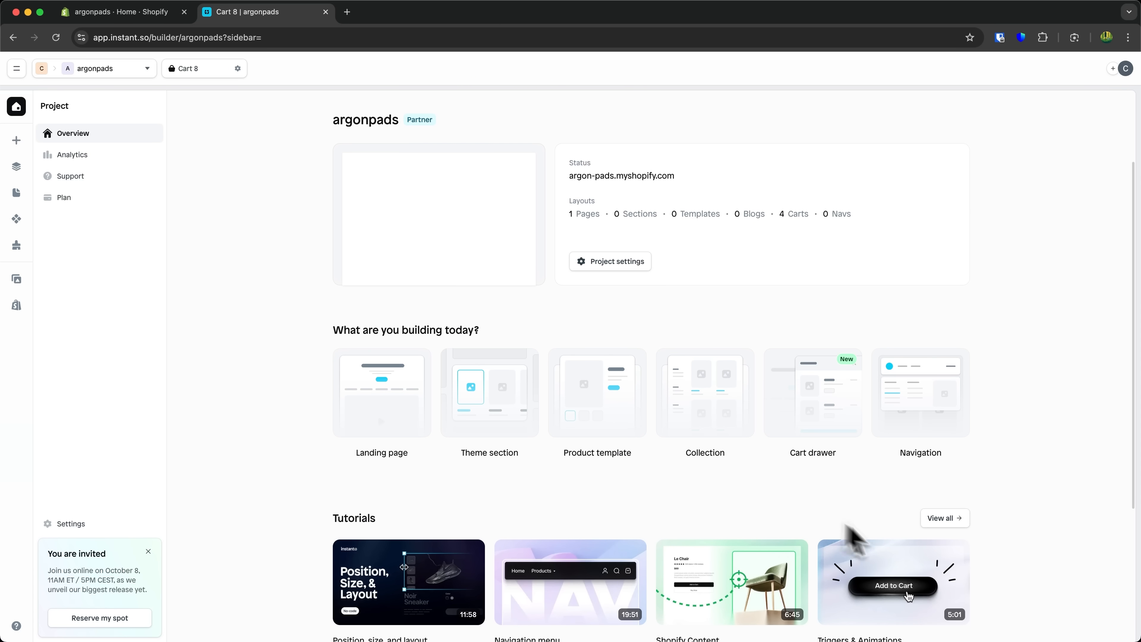
click(829, 385)
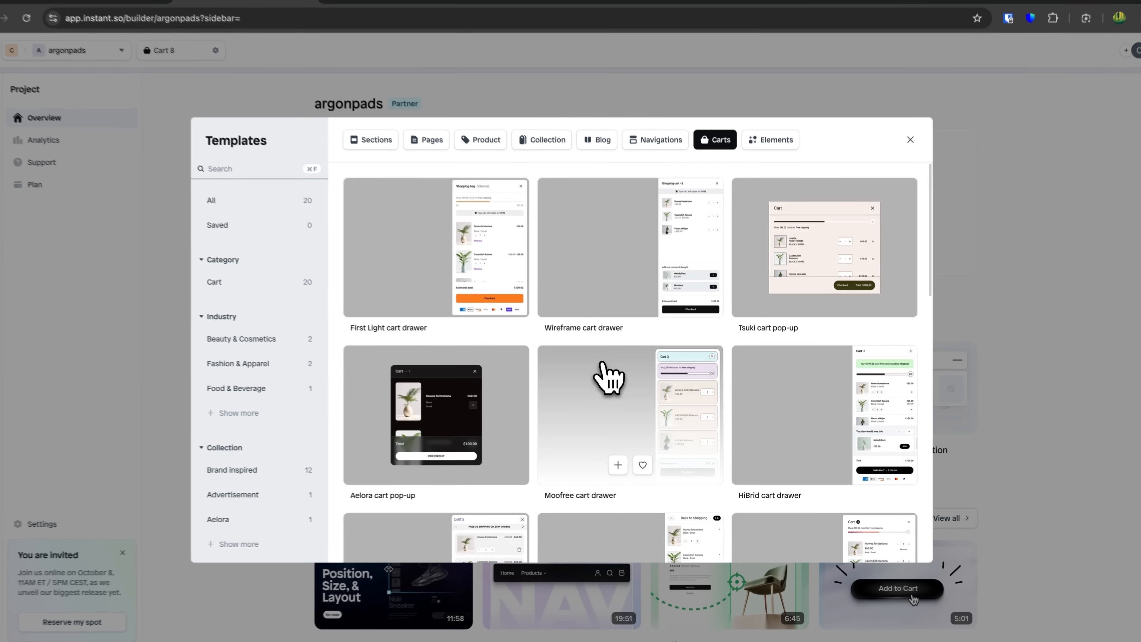
scroll(609, 378, down, 5)
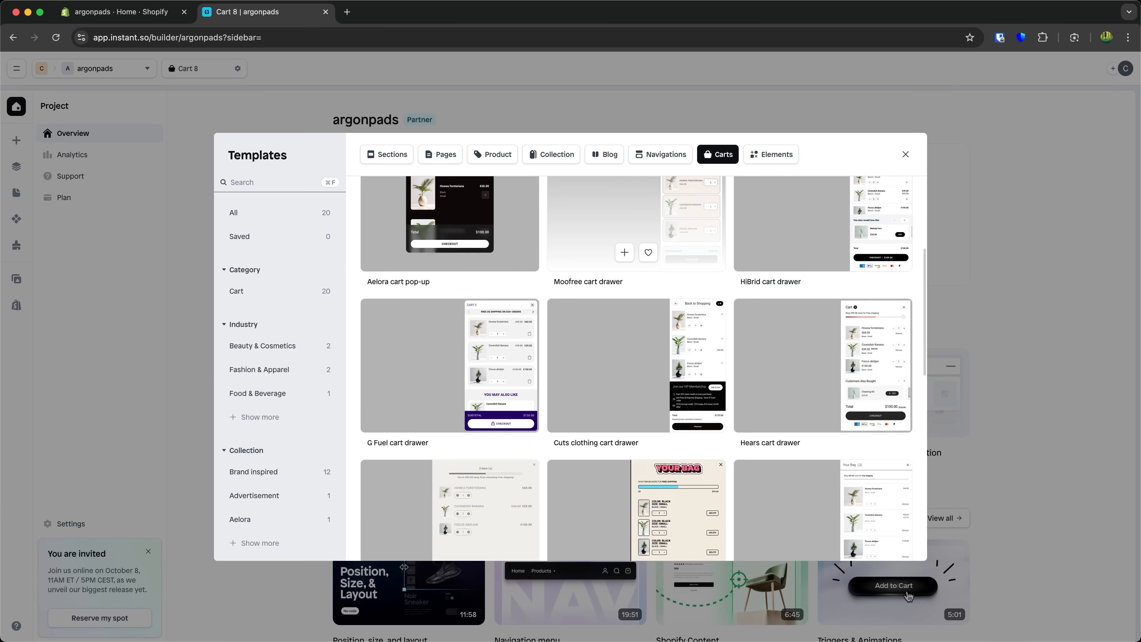
scroll(606, 387, down, 10)
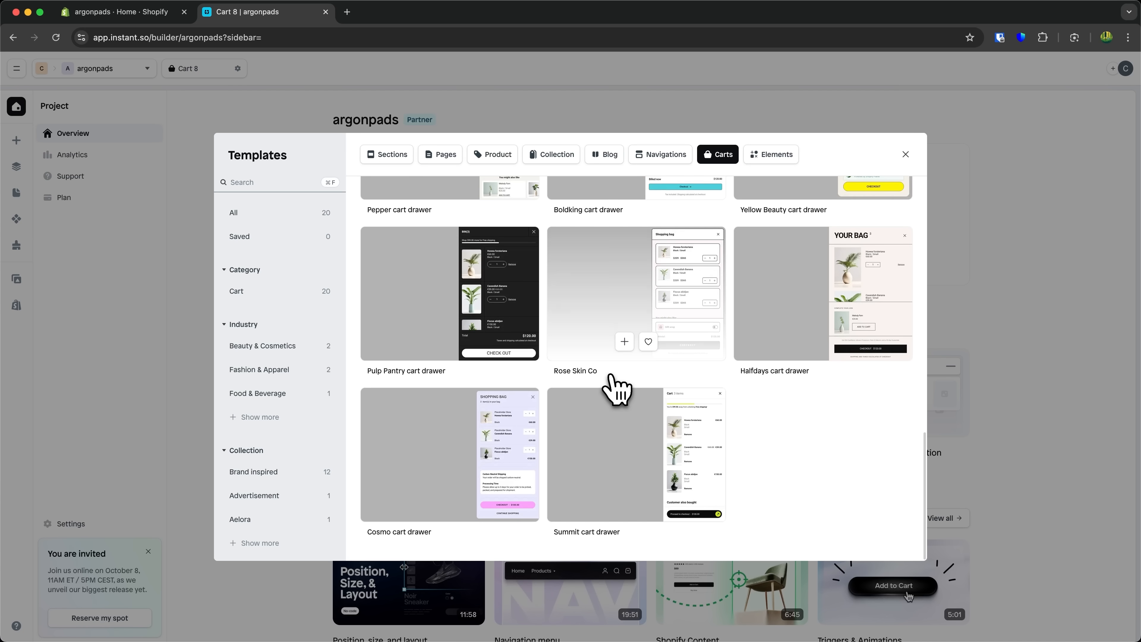
scroll(615, 389, up, 15)
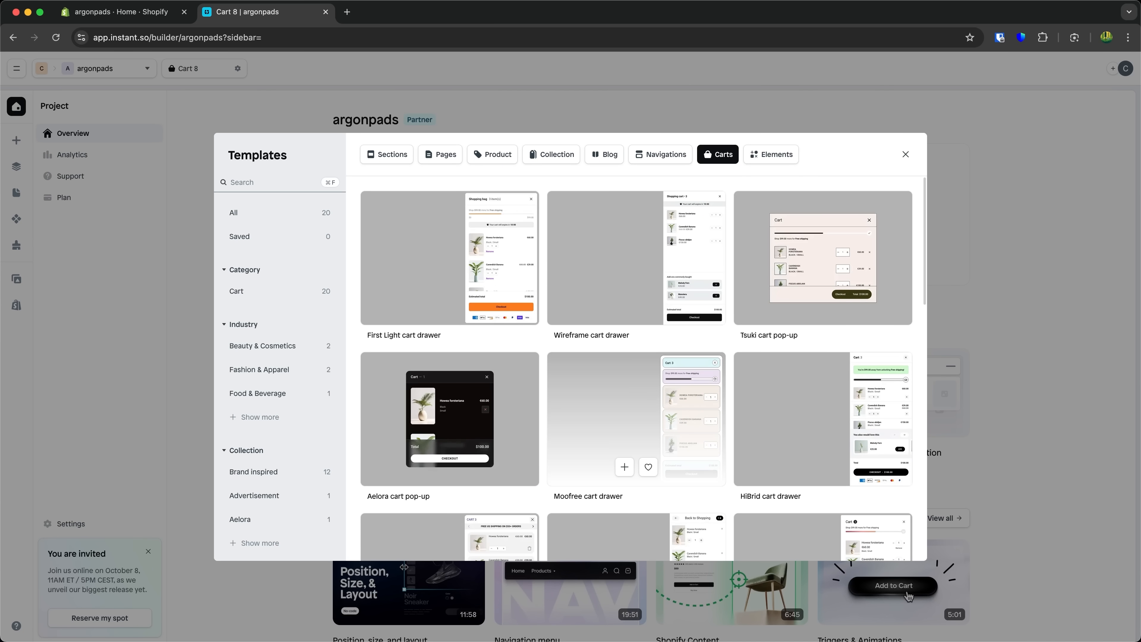
- Browse the Pages, Product and Carts template categories and scroll through the cart designs
click(439, 156)
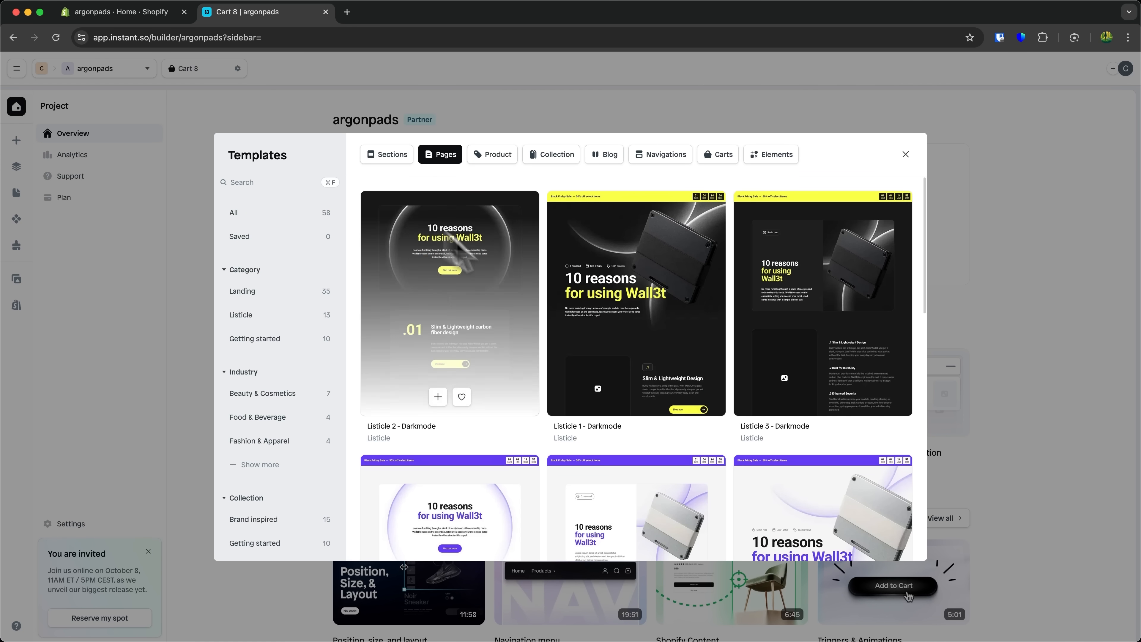
click(515, 156)
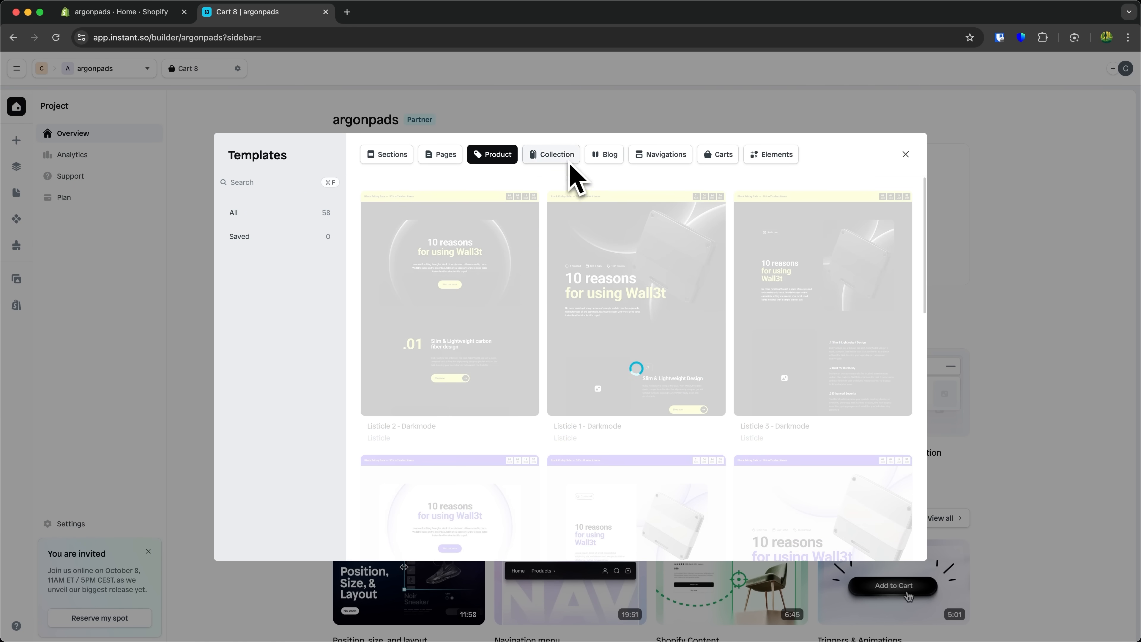
click(718, 154)
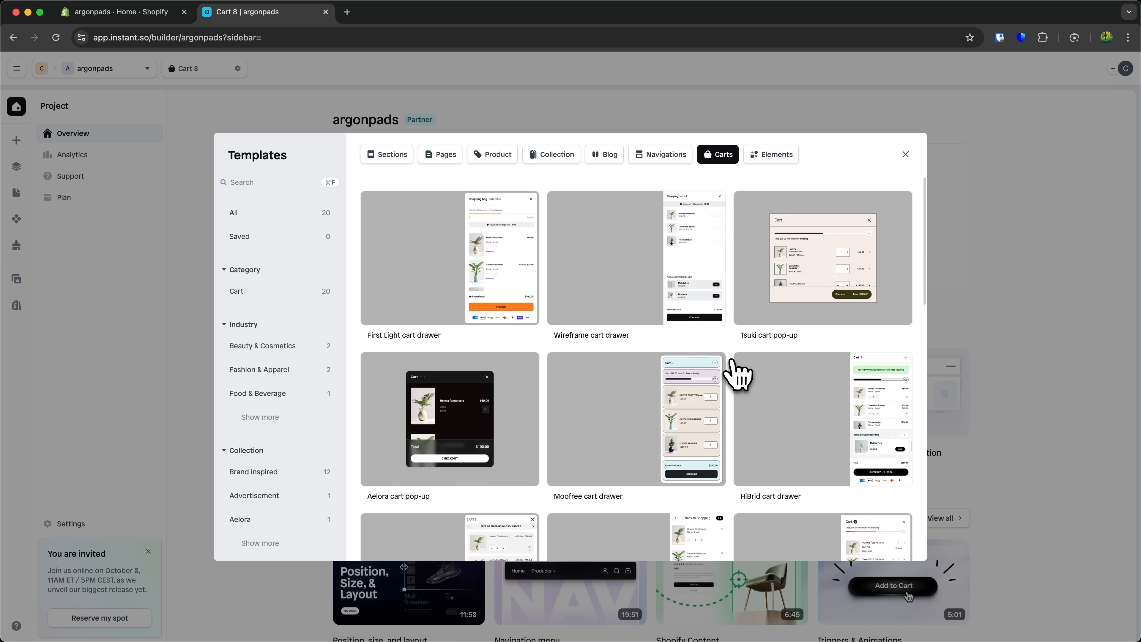
scroll(651, 364, down, 1)
scroll(564, 353, down, 10)
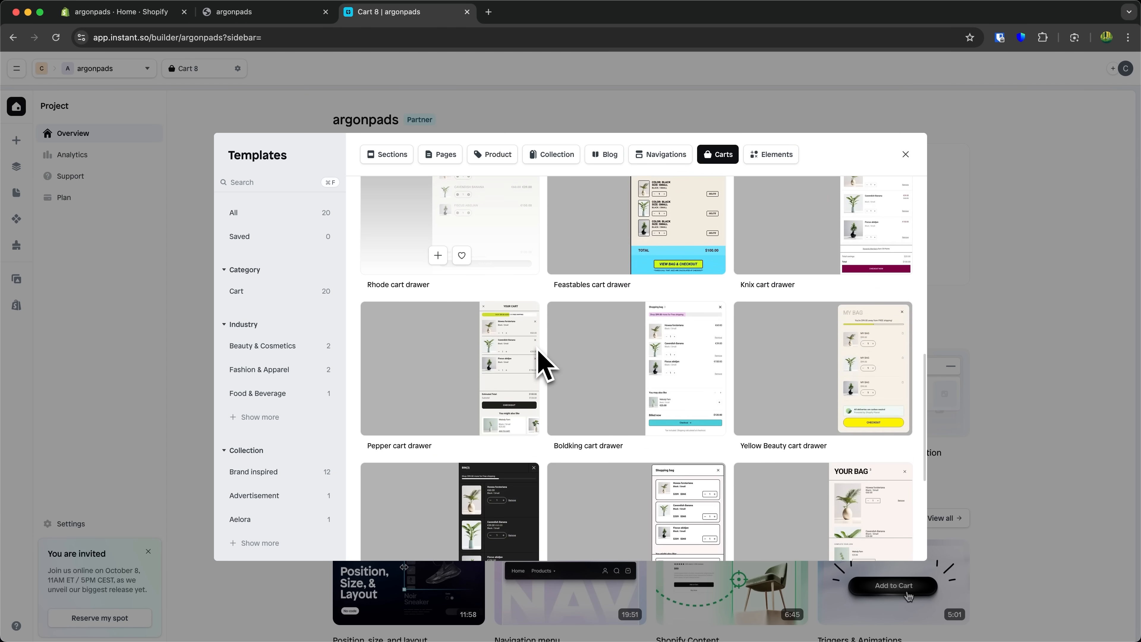
scroll(544, 379, down, 5)
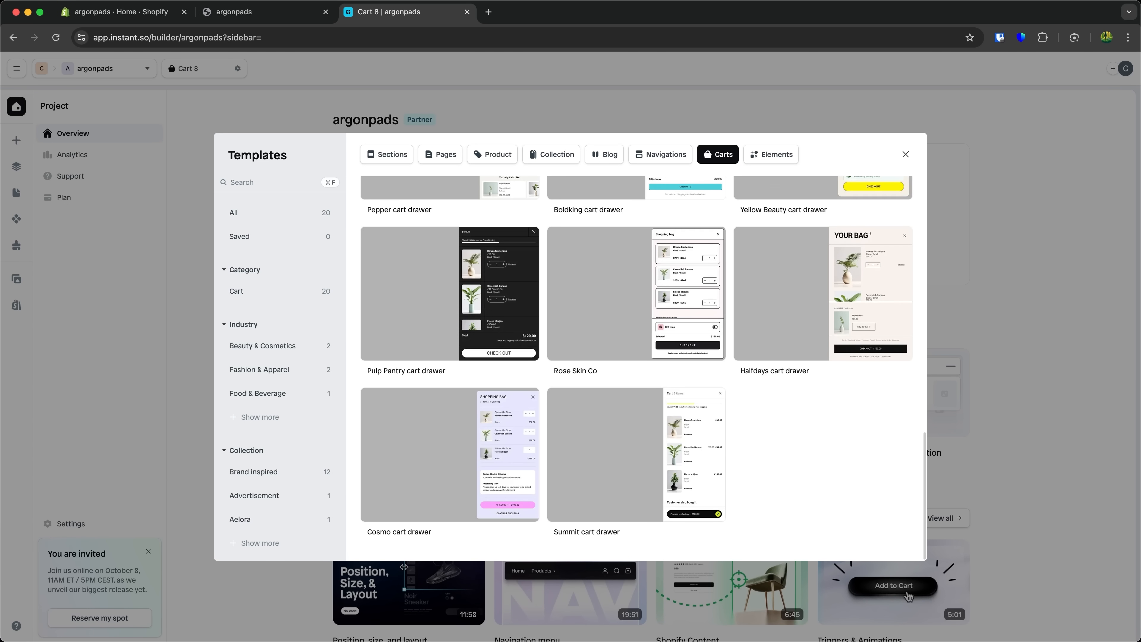
scroll(809, 428, up, 15)
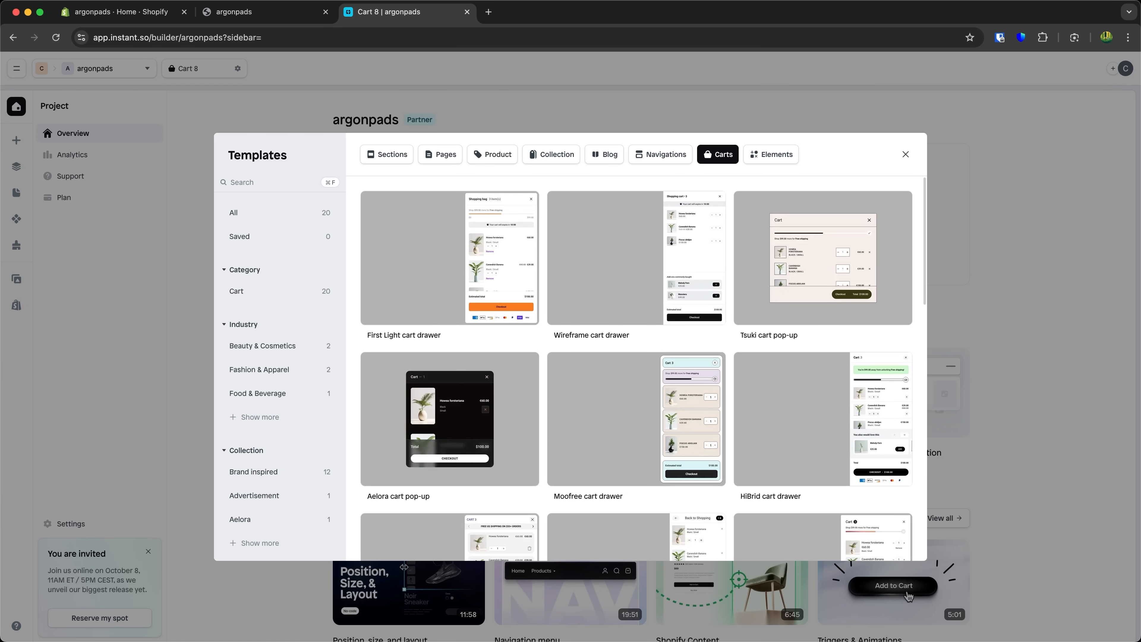
- Examine the storefront's current cart drawer in the store tab, then return to the template library
click(295, 19)
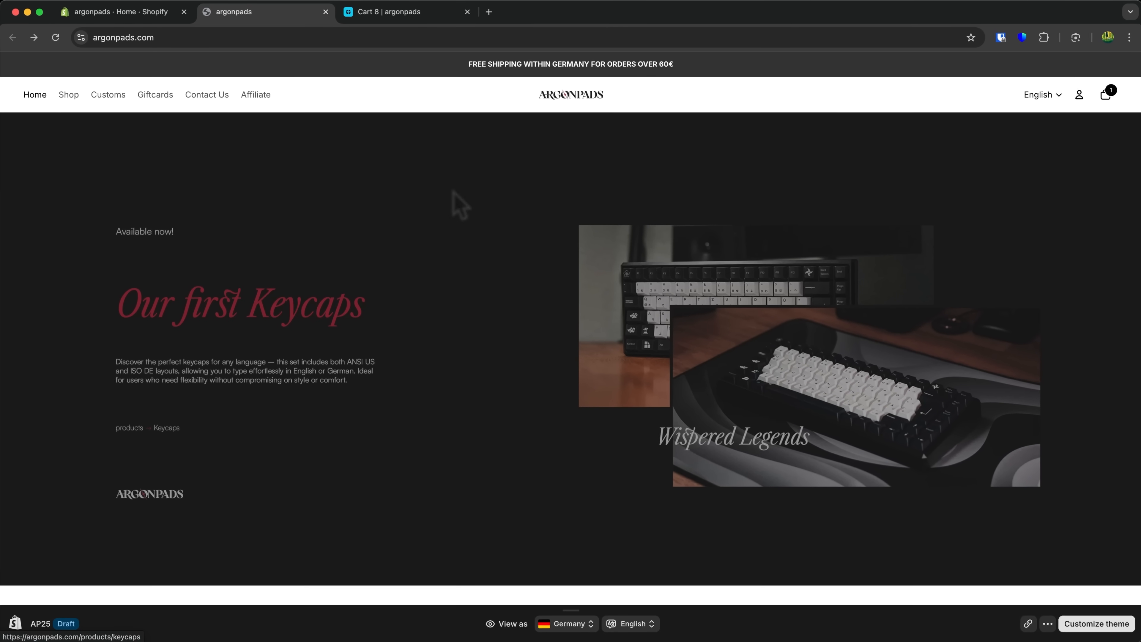
click(1104, 95)
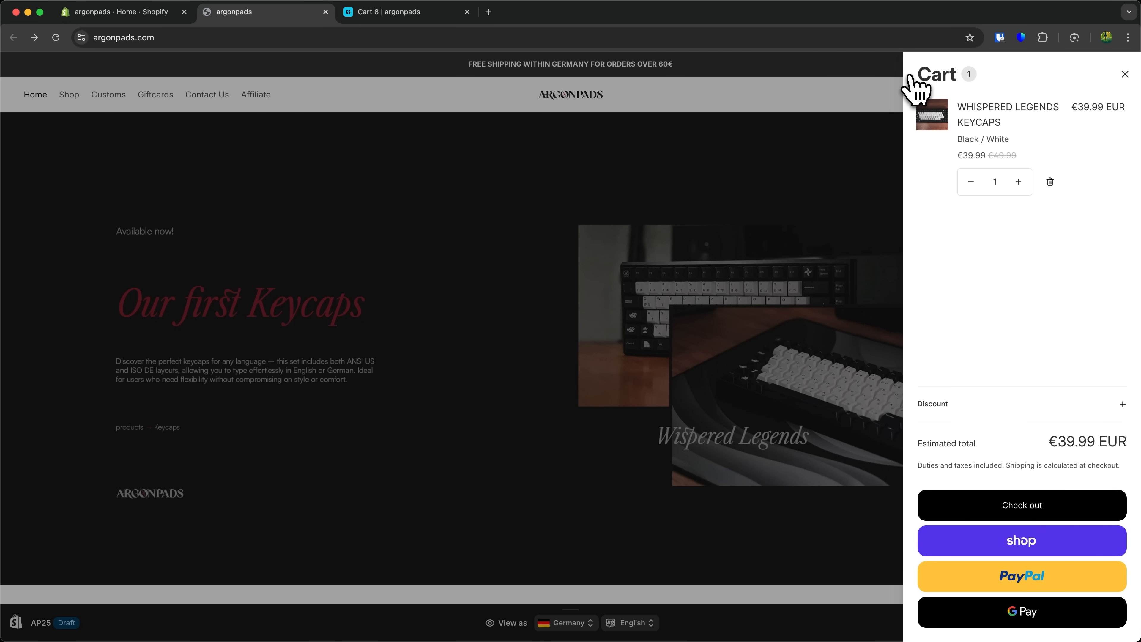
click(399, 13)
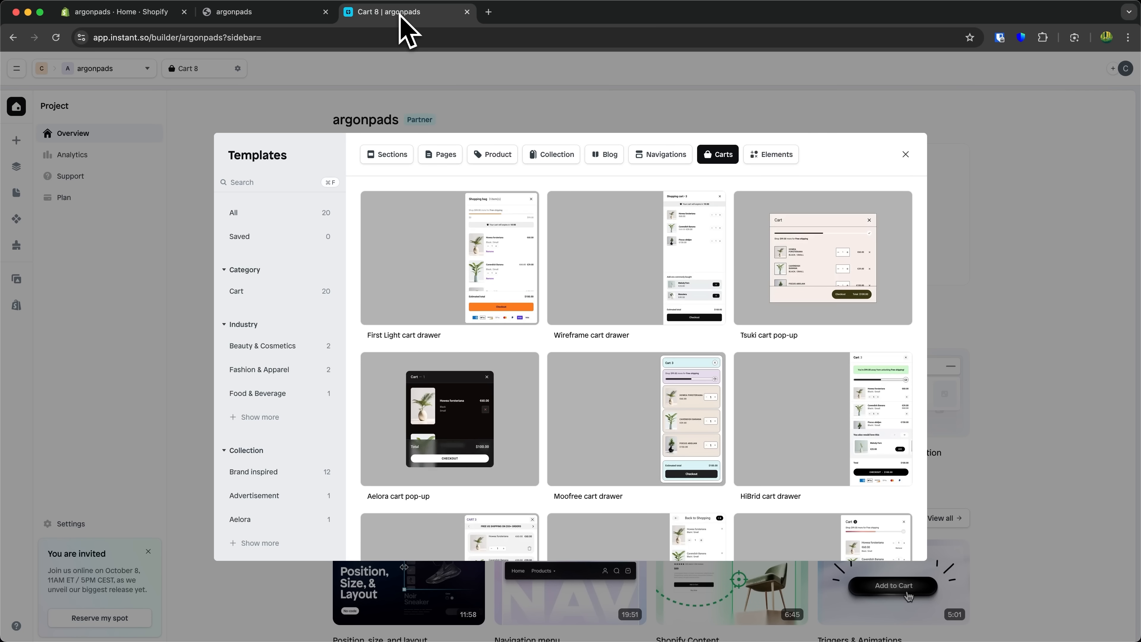
click(289, 13)
click(389, 310)
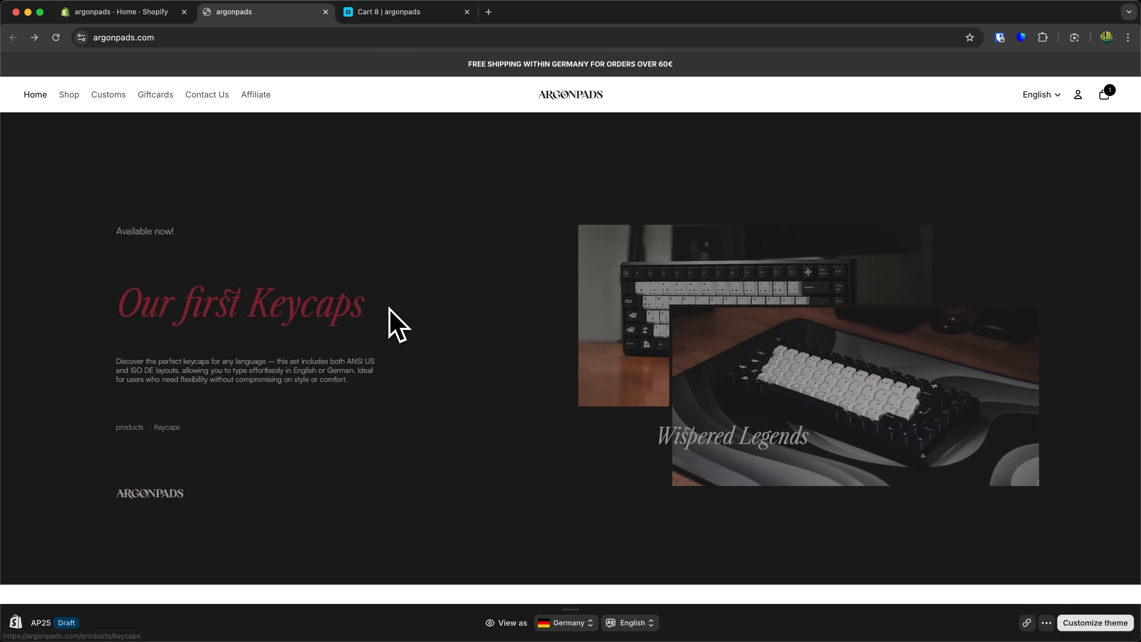
scroll(389, 310, down, 8)
scroll(389, 310, up, 10)
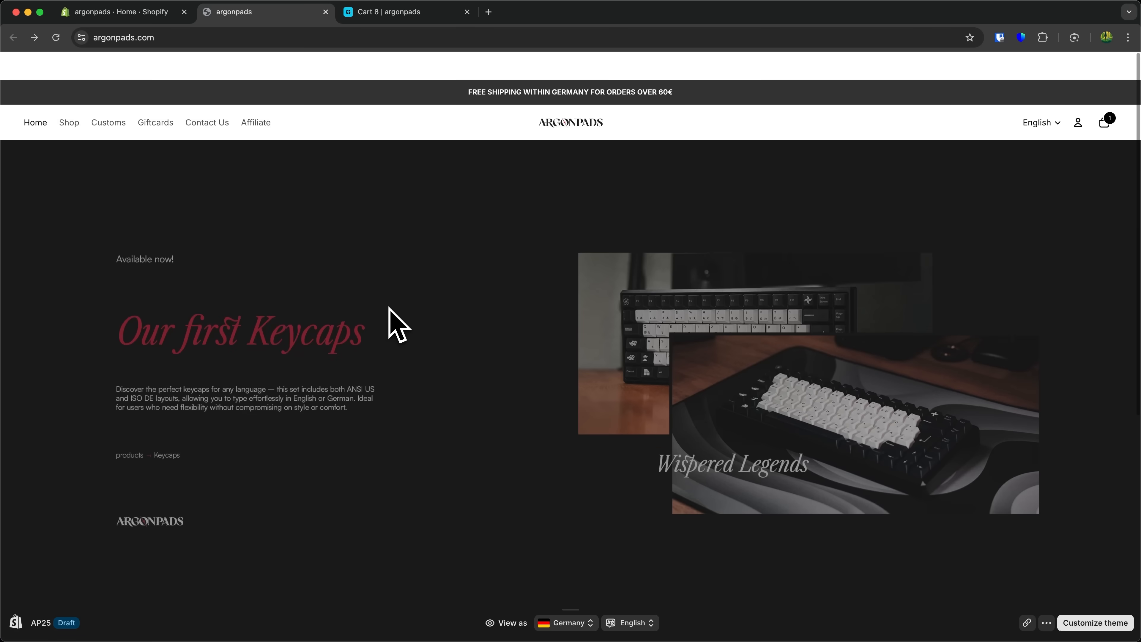
click(373, 14)
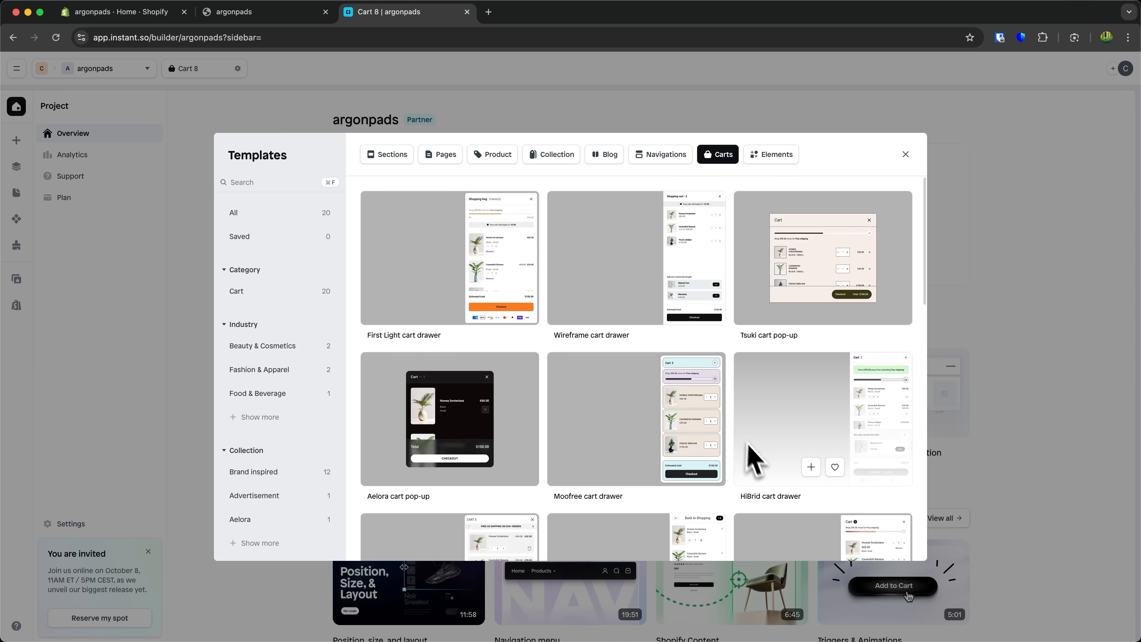
- Create a new cart from the Wireframe cart drawer template
scroll(731, 433, down, 7)
scroll(731, 433, up, 7)
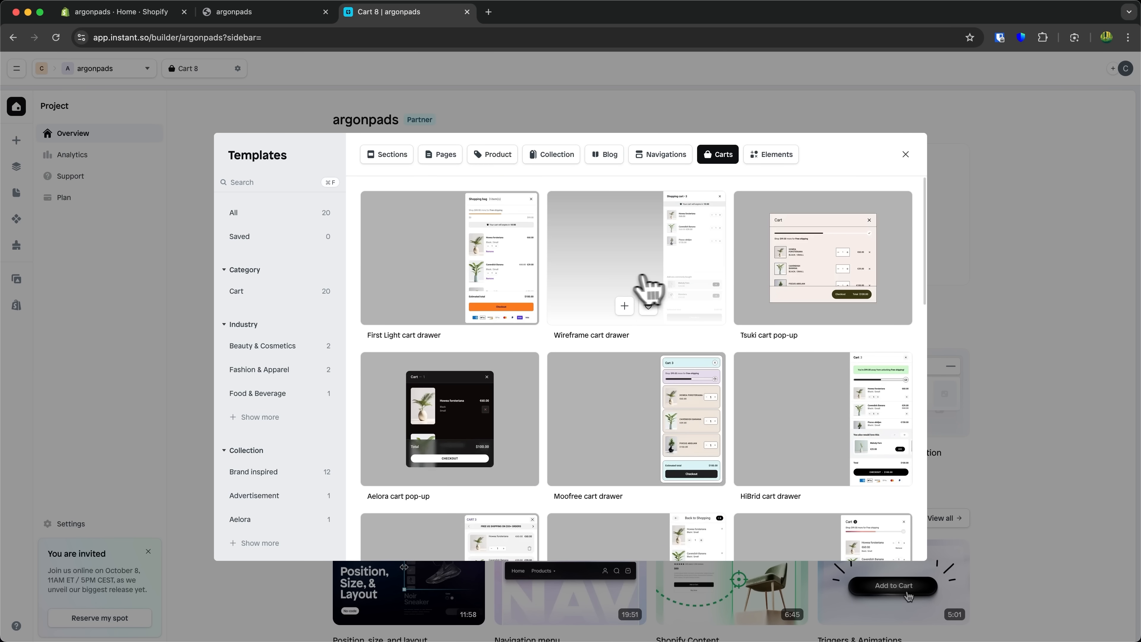
click(586, 305)
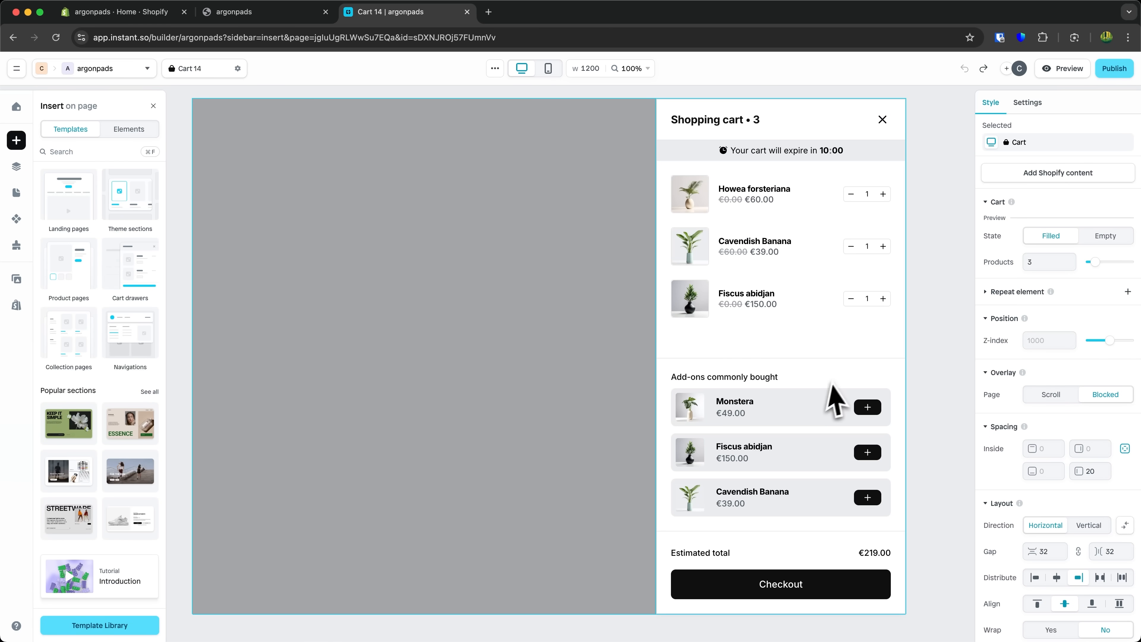
- Delete the add-ons commonly bought section and the cart expiry countdown bar from the cart
click(823, 388)
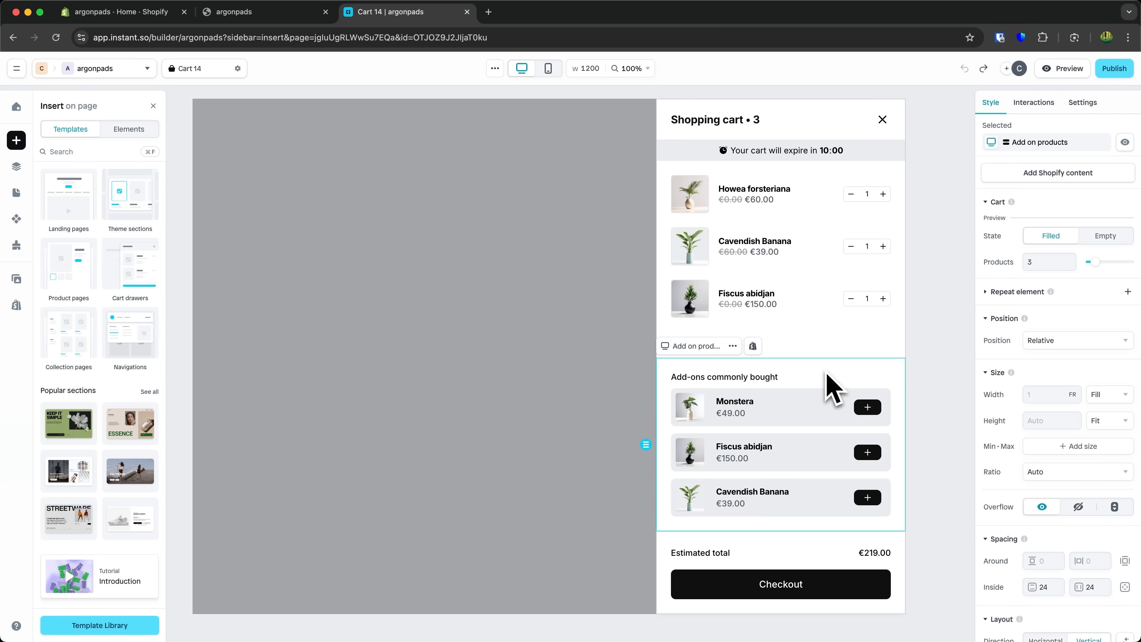
key(BackSpace)
click(874, 166)
click(871, 153)
key(BackSpace)
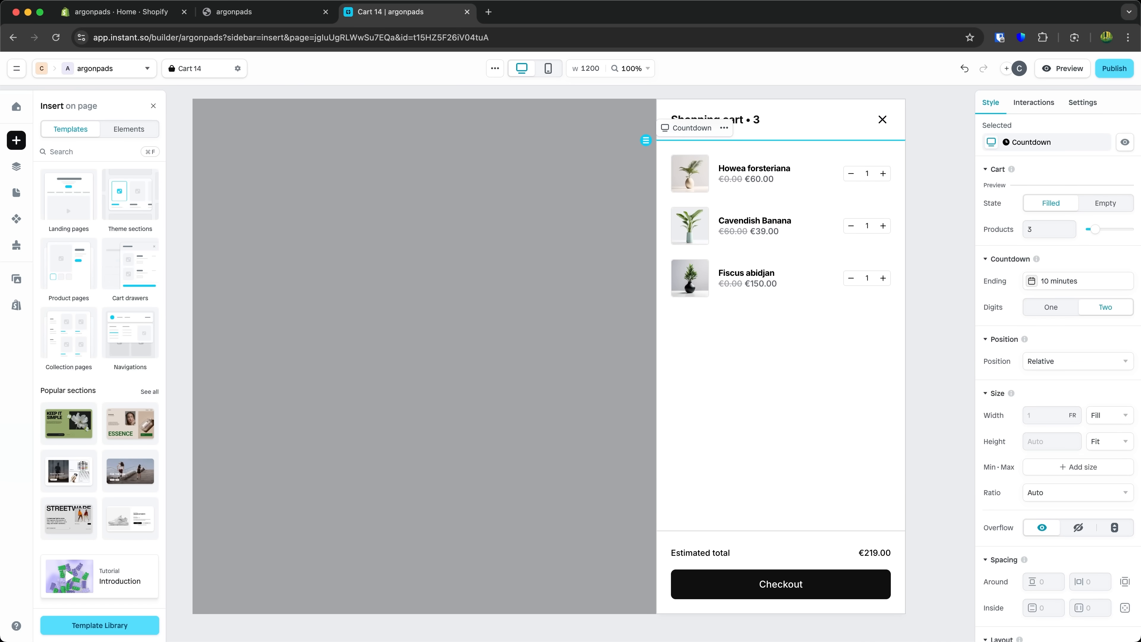
- Browse the insert panel's templates and element categories such as Column, Text, Video, Product and Cart
click(487, 305)
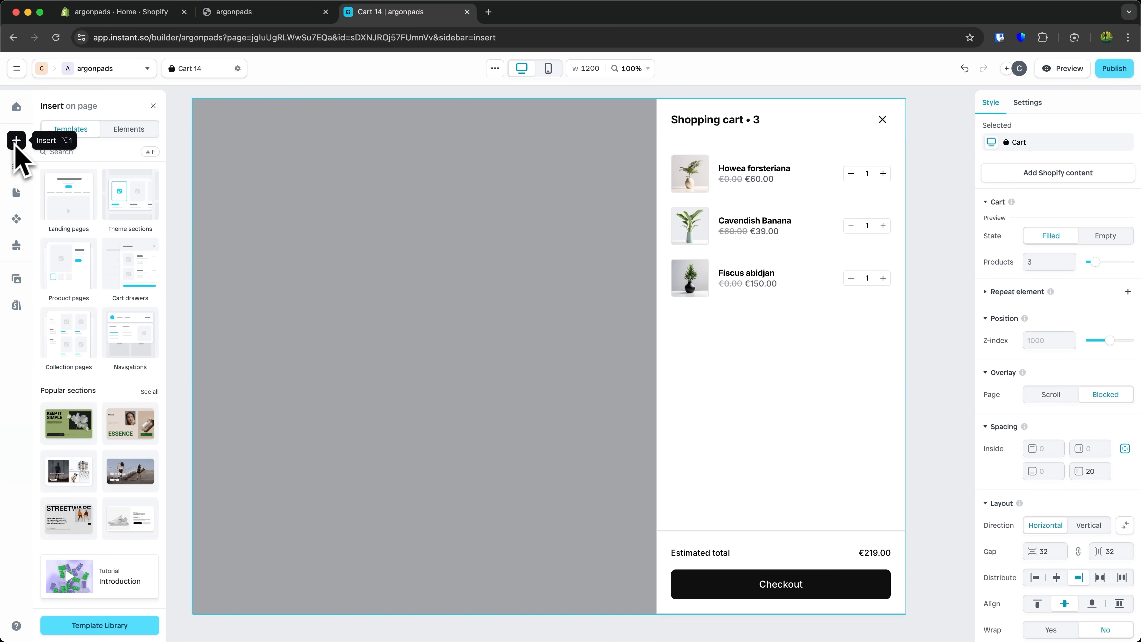
scroll(127, 331, down, 3)
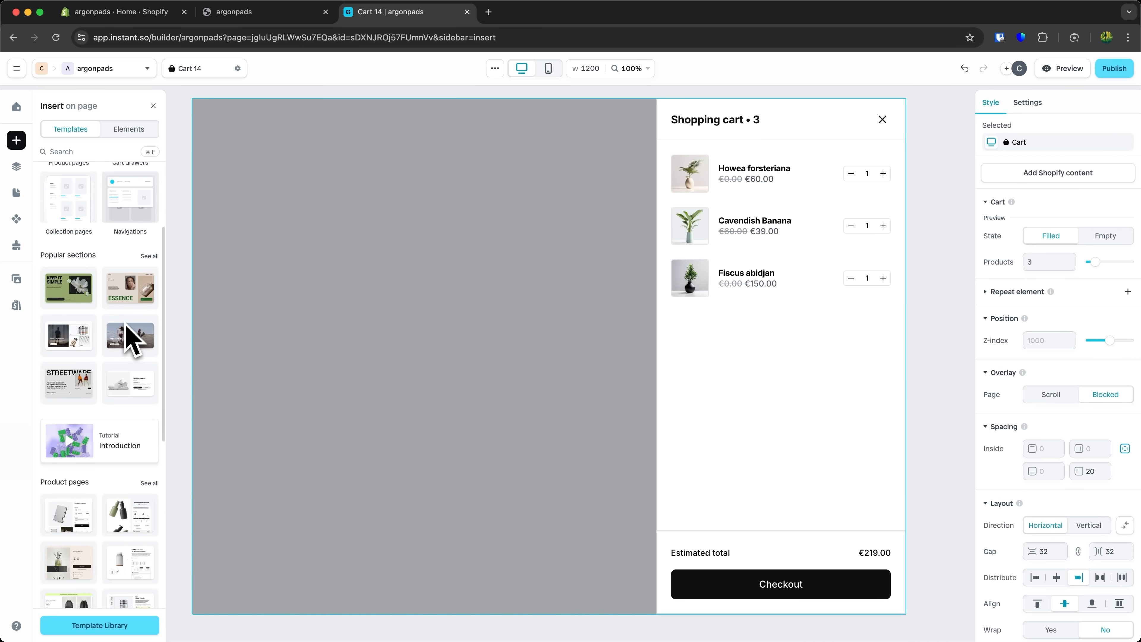
mouse_move(83, 355)
scroll(84, 366, up, 3)
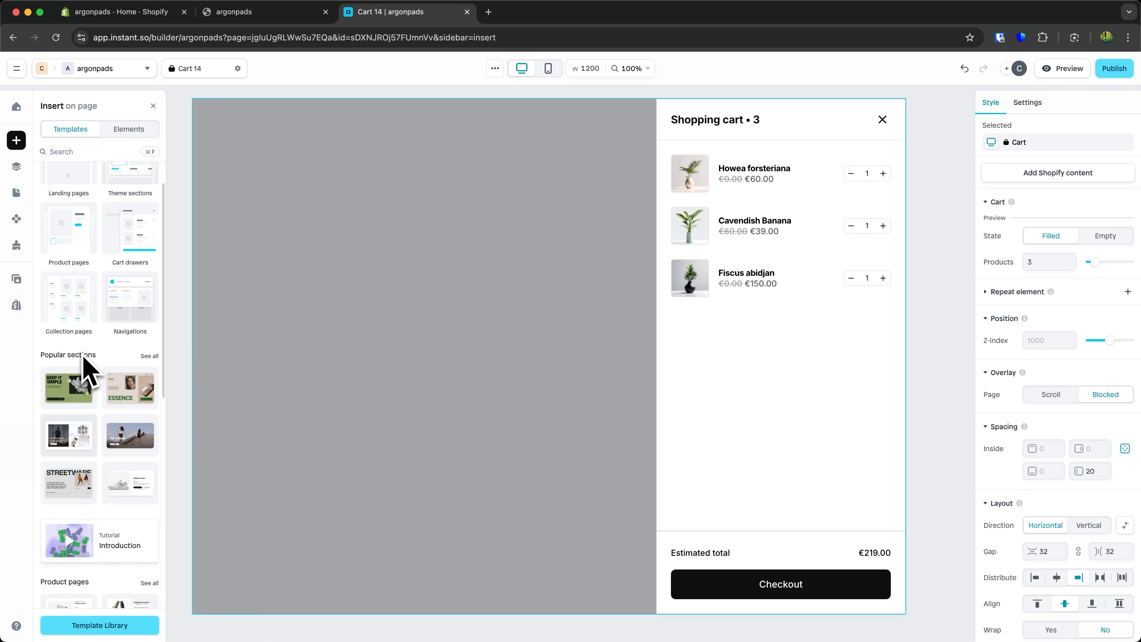
click(115, 131)
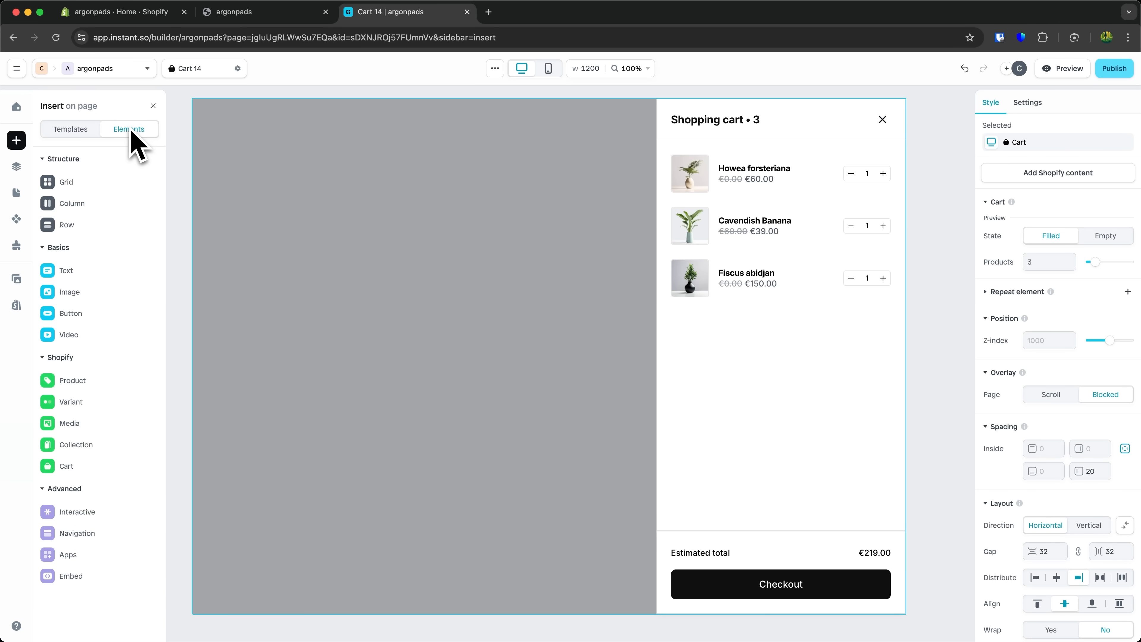
mouse_move(94, 192)
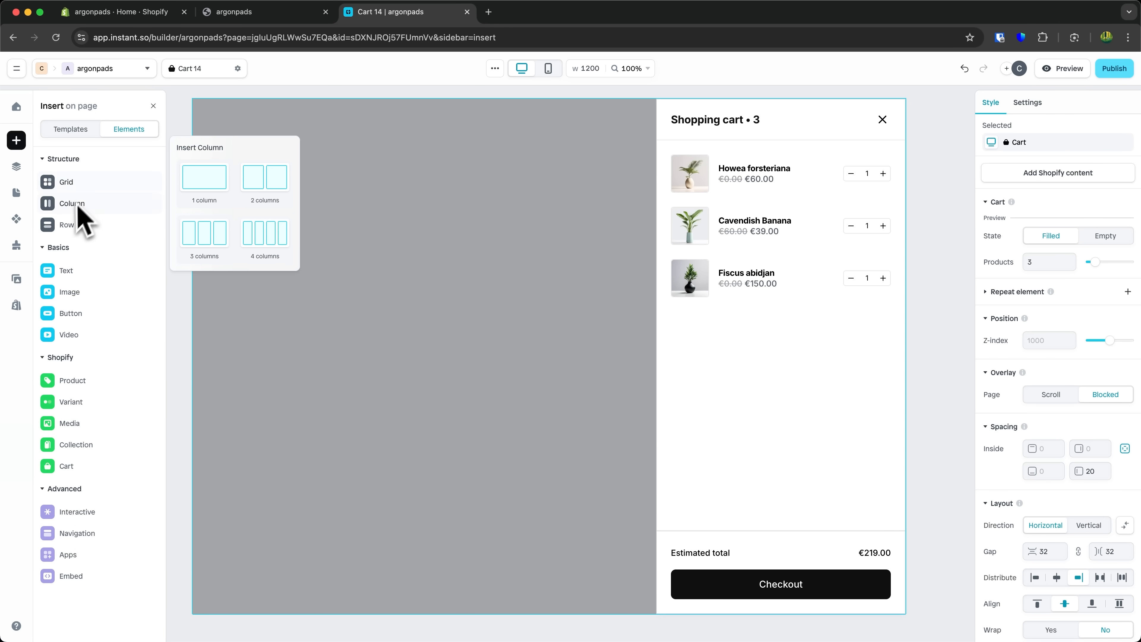
mouse_move(72, 227)
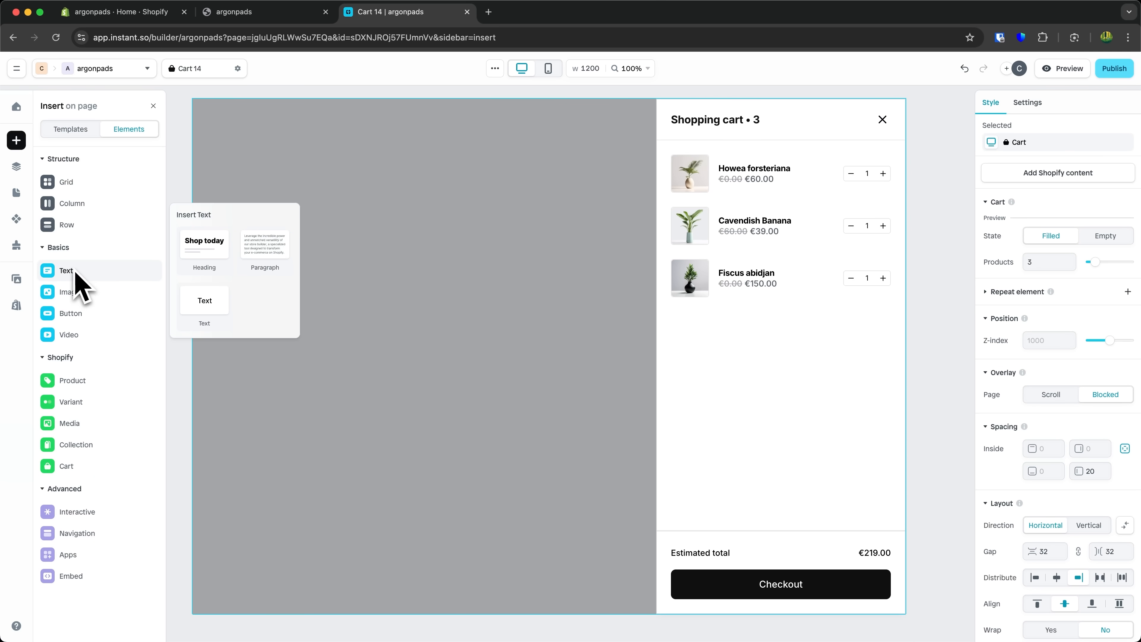
mouse_move(78, 320)
mouse_move(82, 340)
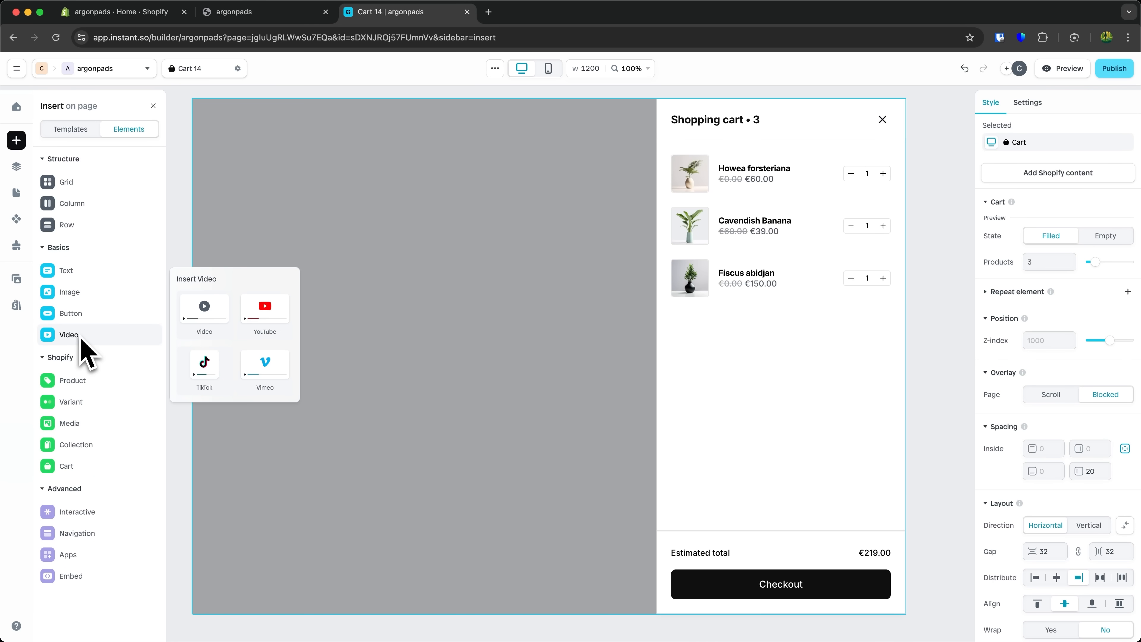
mouse_move(79, 389)
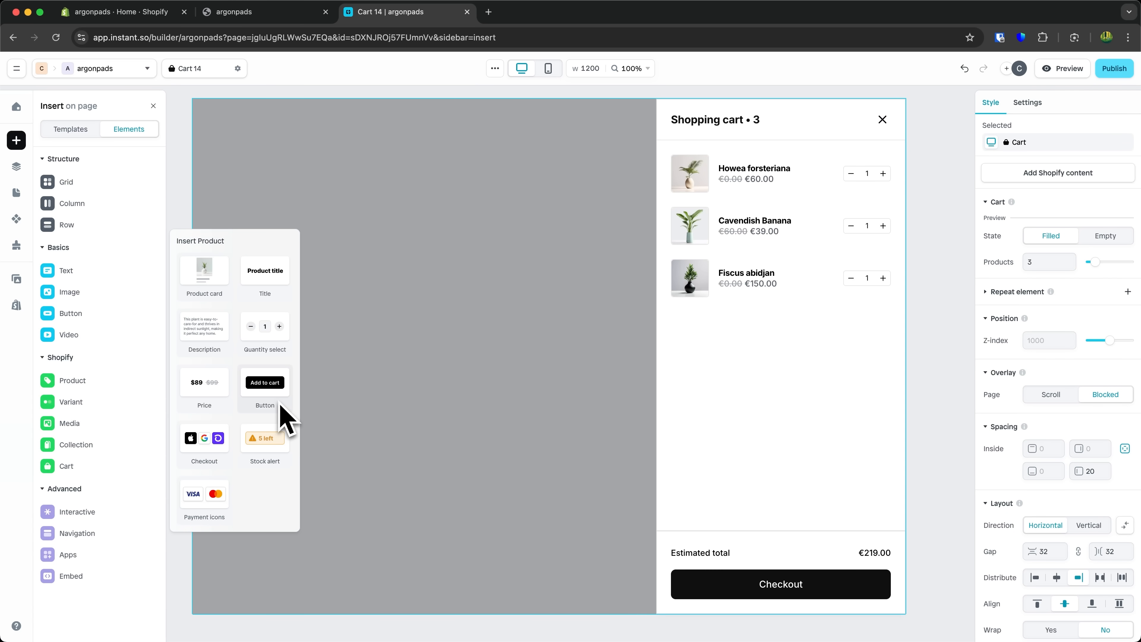
mouse_move(98, 465)
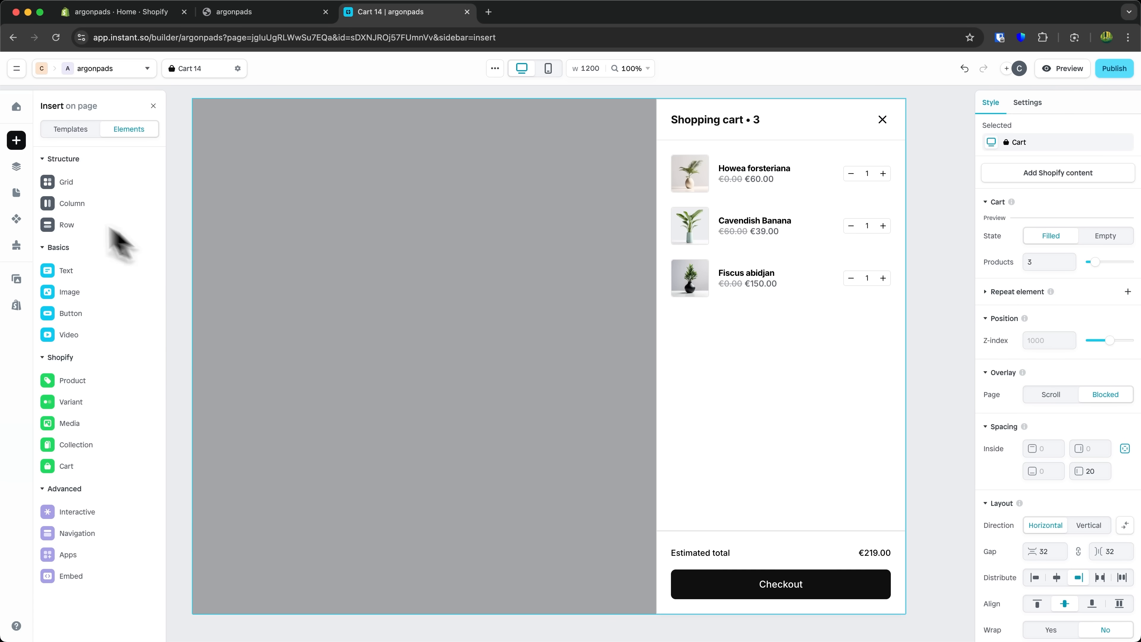
- Explore the cart's layer tree, expanding the header, cart items, item and props layers
click(16, 166)
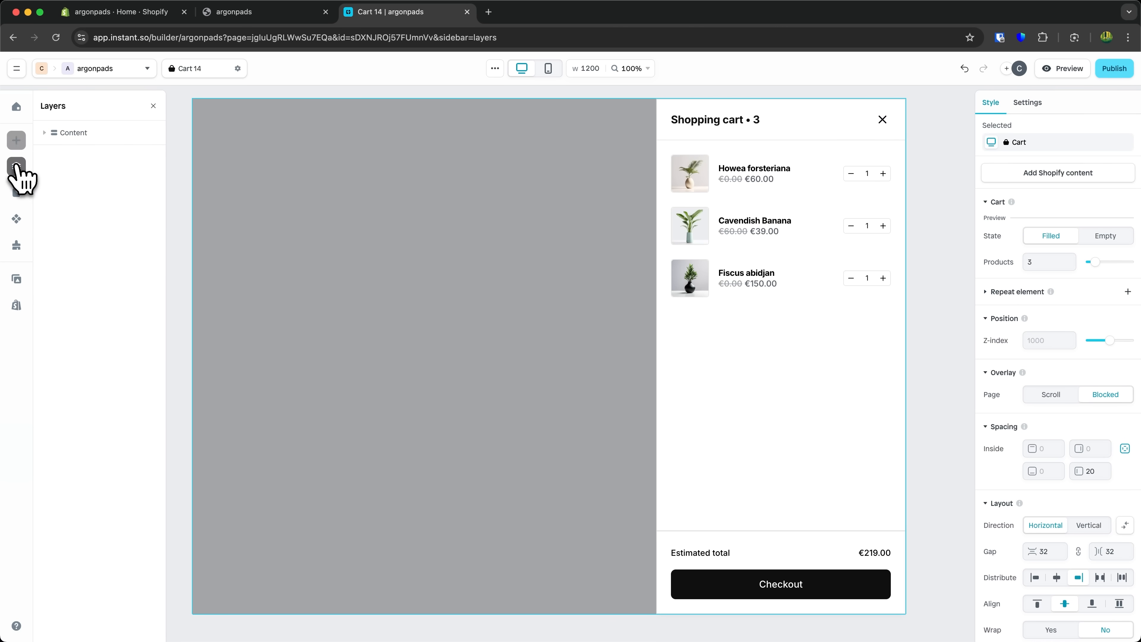
click(47, 132)
click(49, 152)
click(52, 155)
click(80, 172)
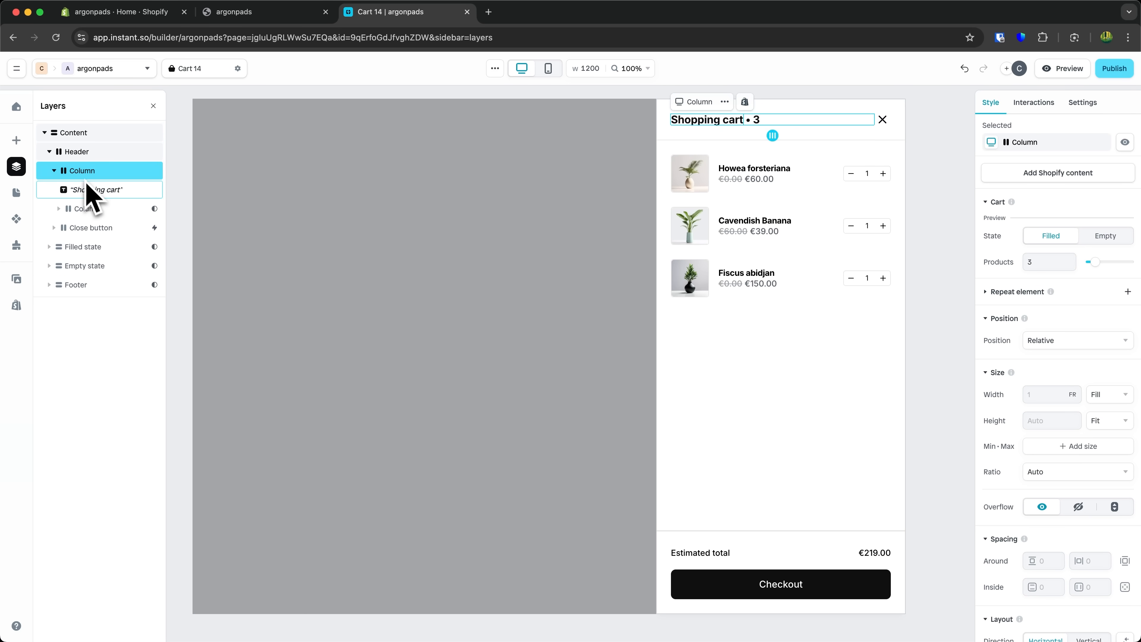
click(95, 193)
click(94, 210)
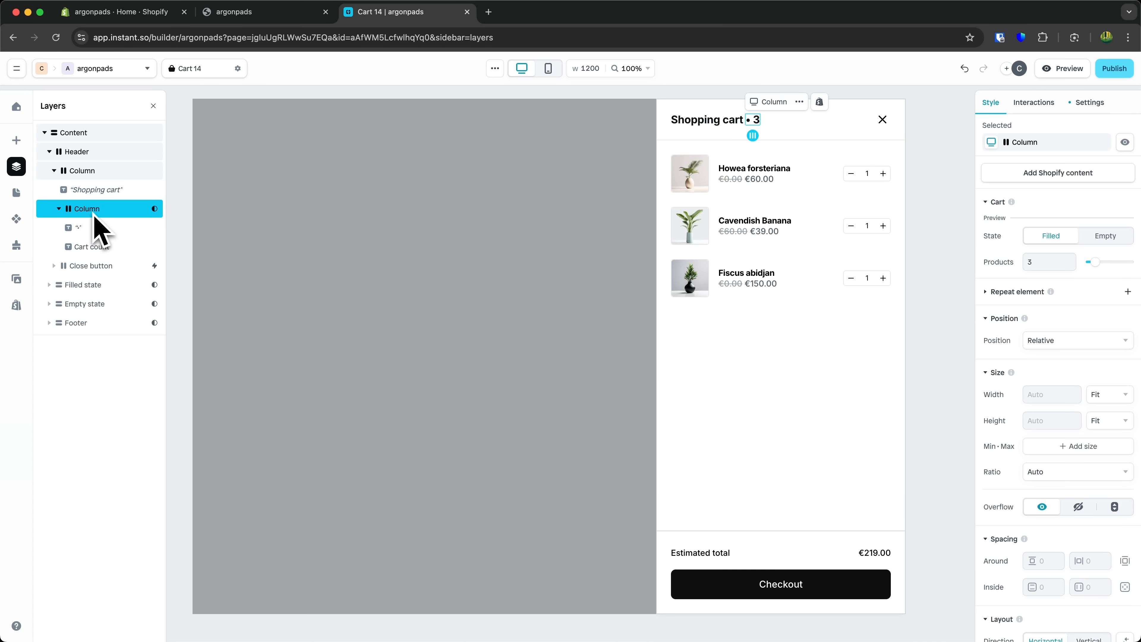
click(93, 231)
click(92, 251)
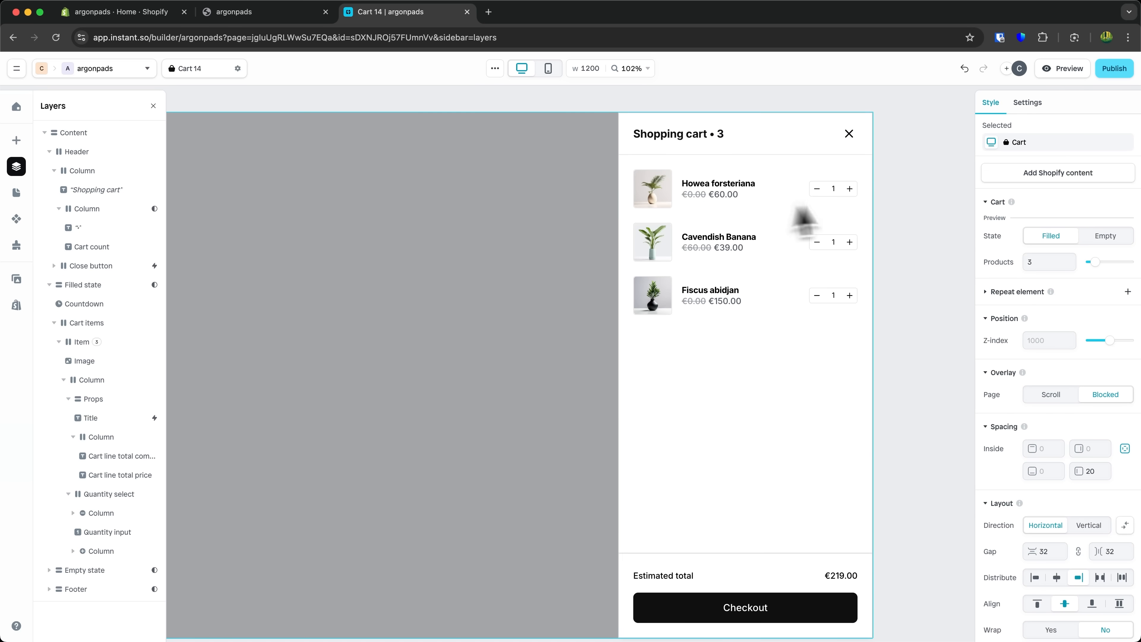
click(726, 177)
click(735, 209)
click(740, 187)
click(740, 188)
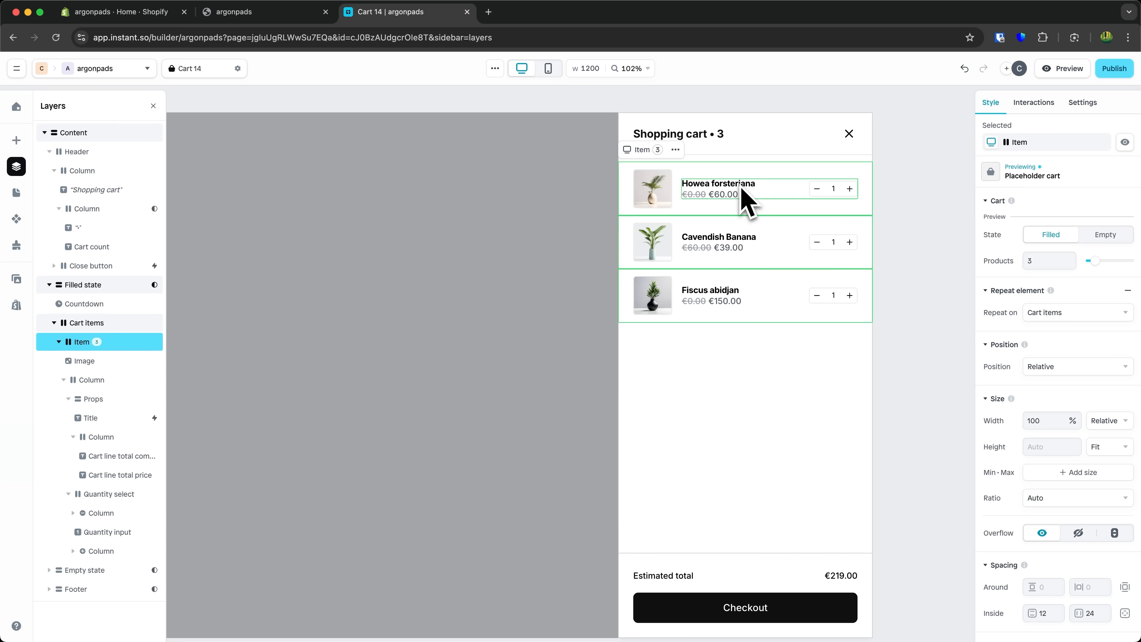
click(735, 238)
click(470, 243)
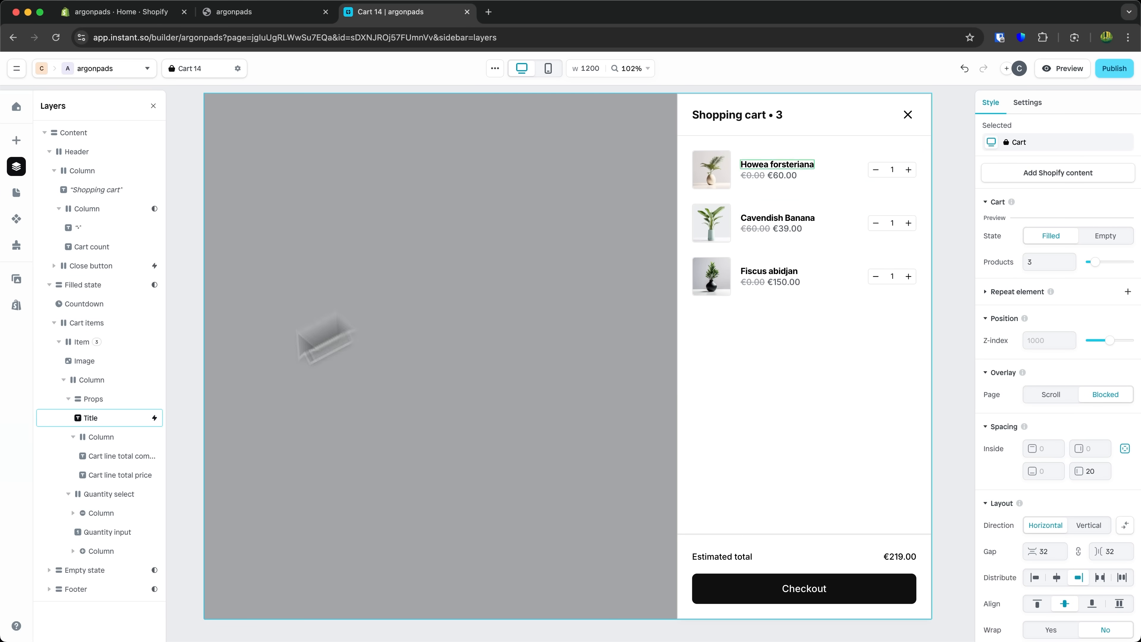
click(105, 381)
click(110, 402)
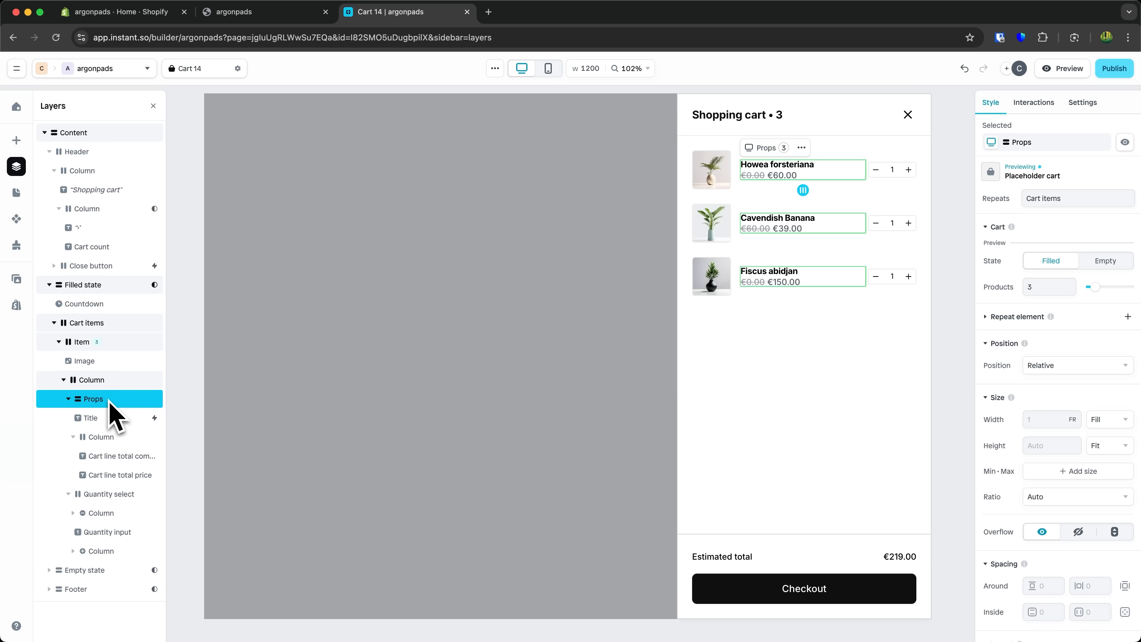
click(106, 420)
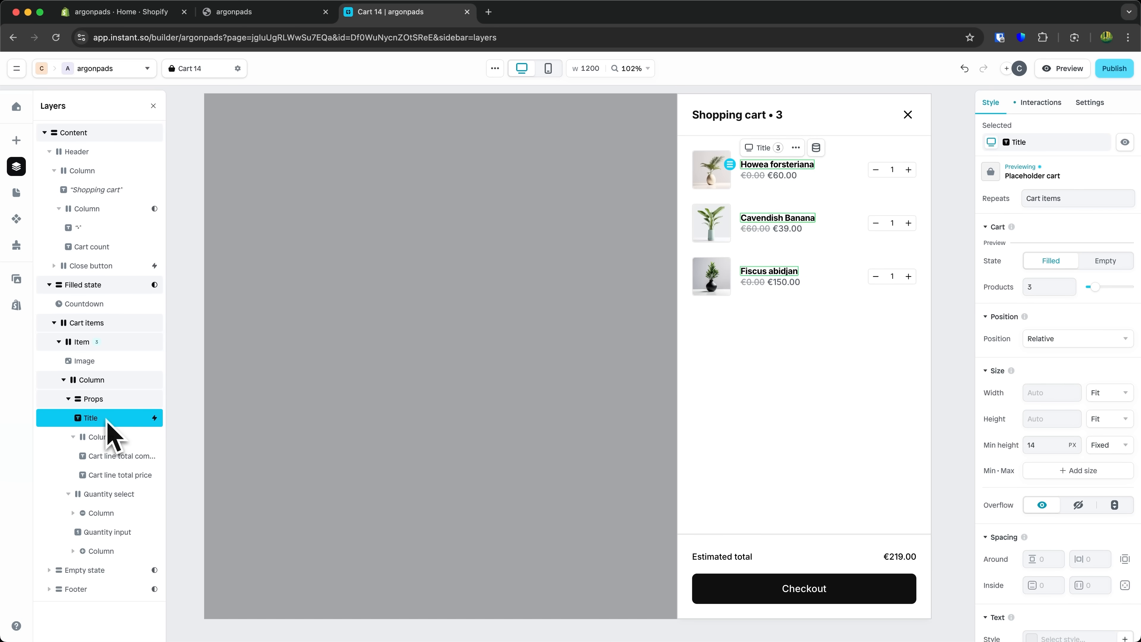
- Browse the Layouts, Components, Brand styles, Assets and Shopify content panels
click(16, 193)
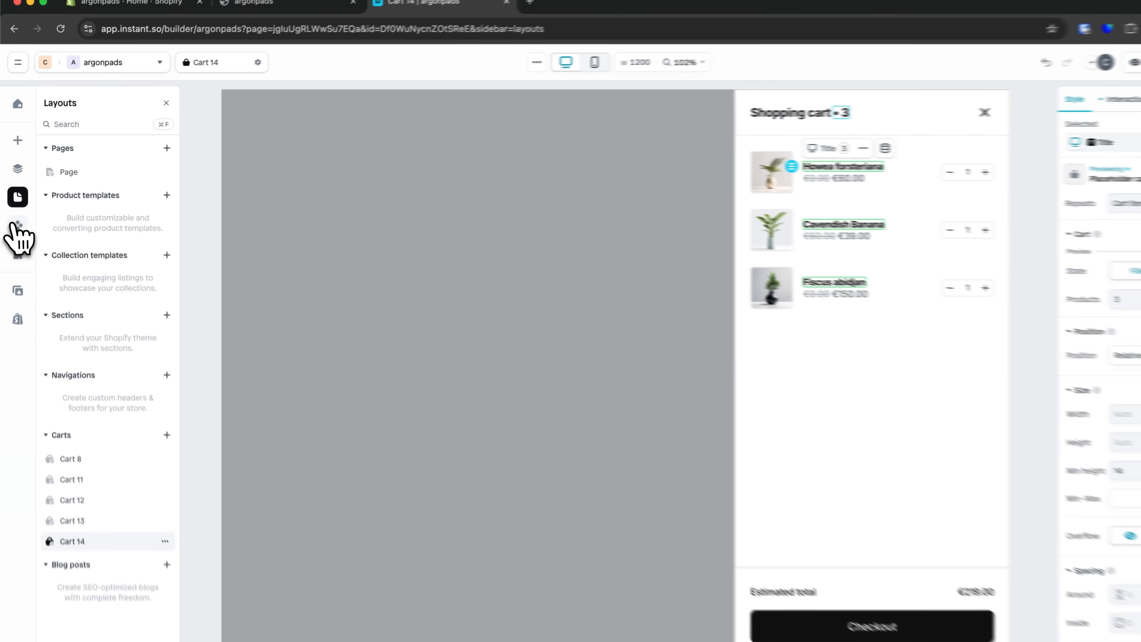
click(16, 219)
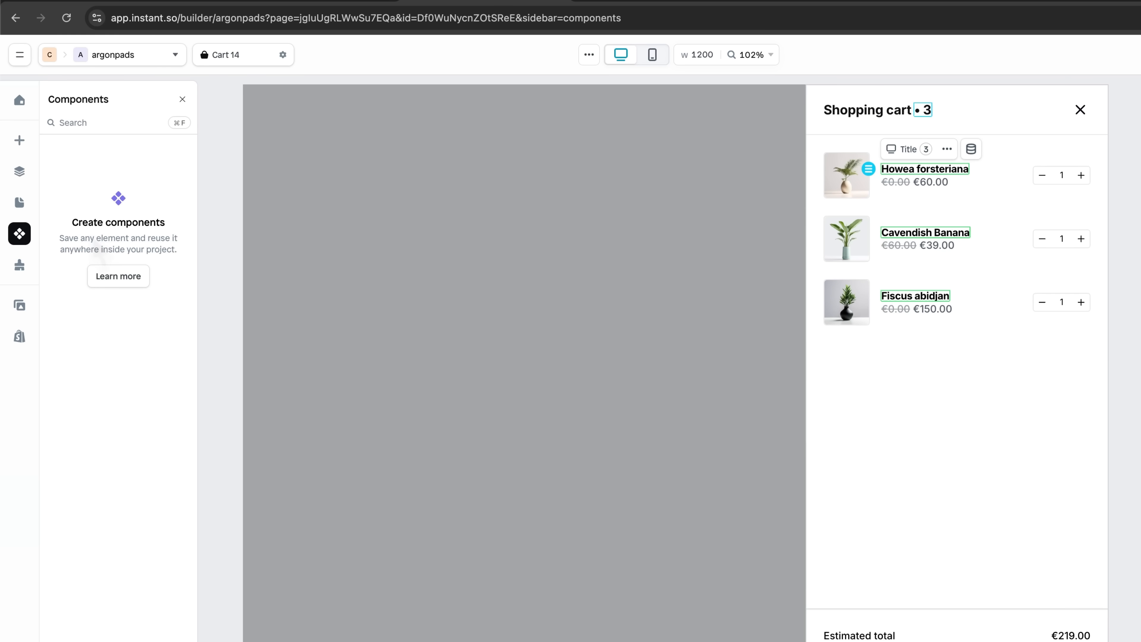
click(20, 265)
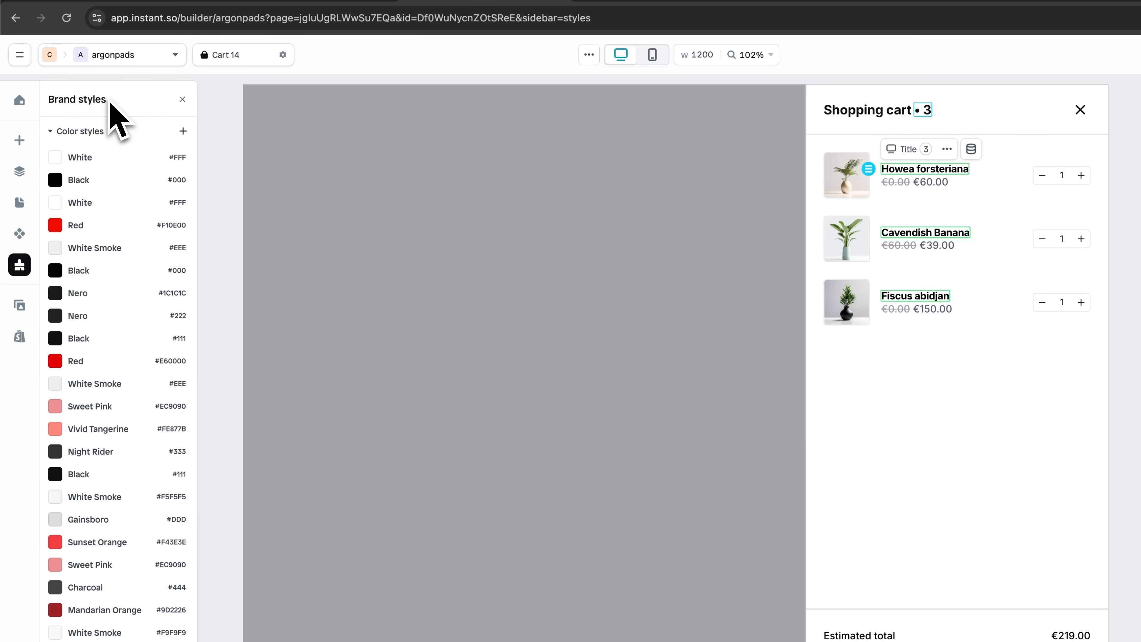
scroll(89, 359, down, 5)
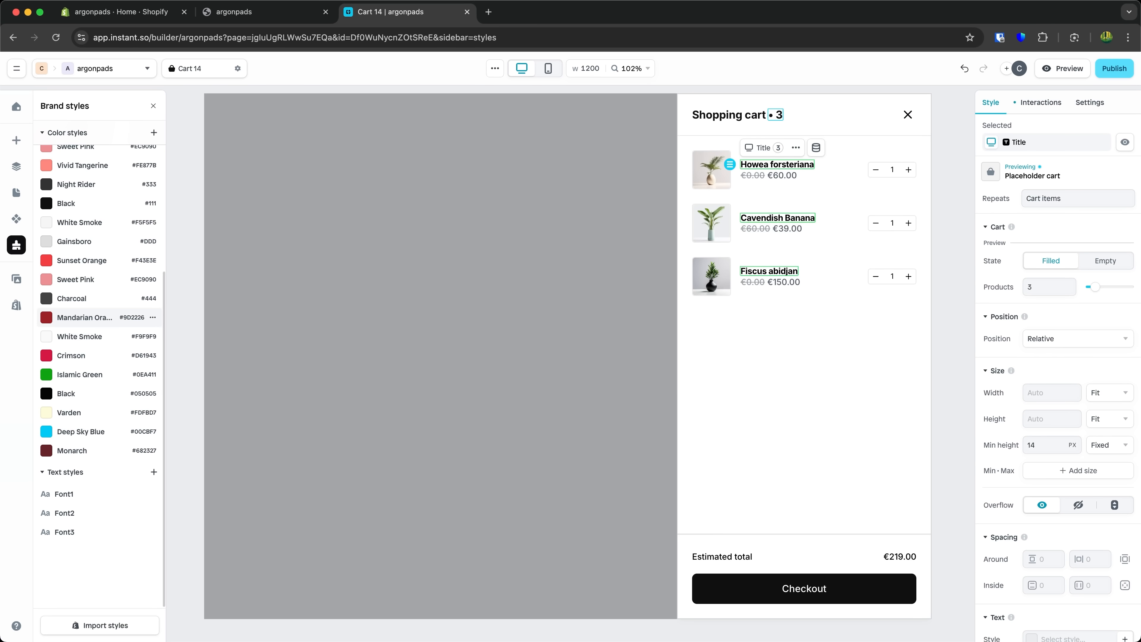
scroll(99, 360, up, 5)
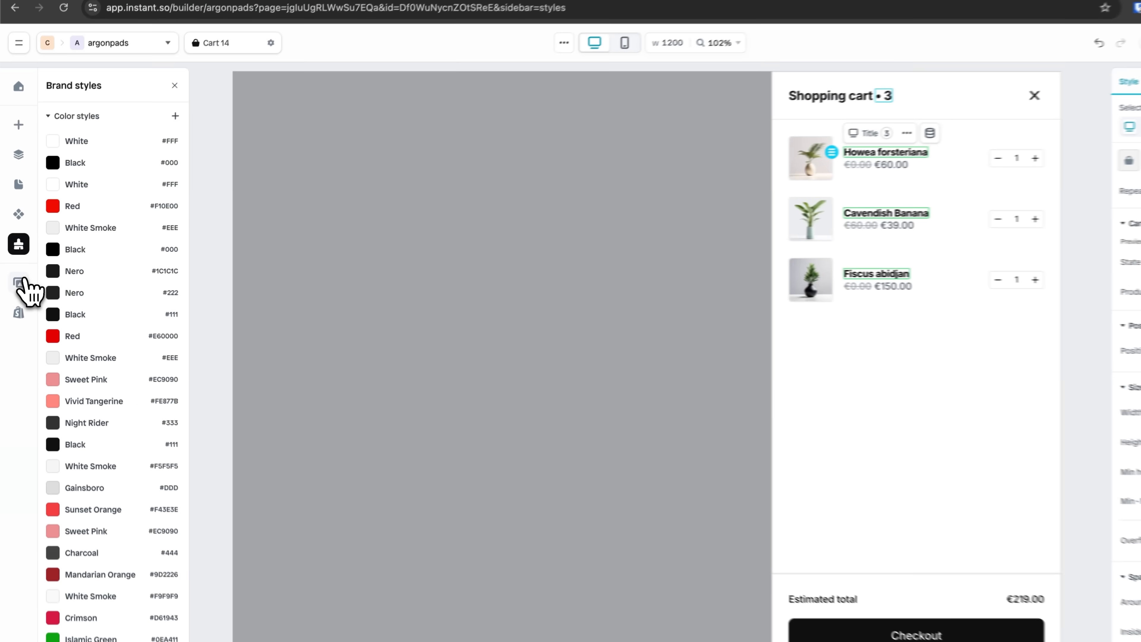
click(16, 279)
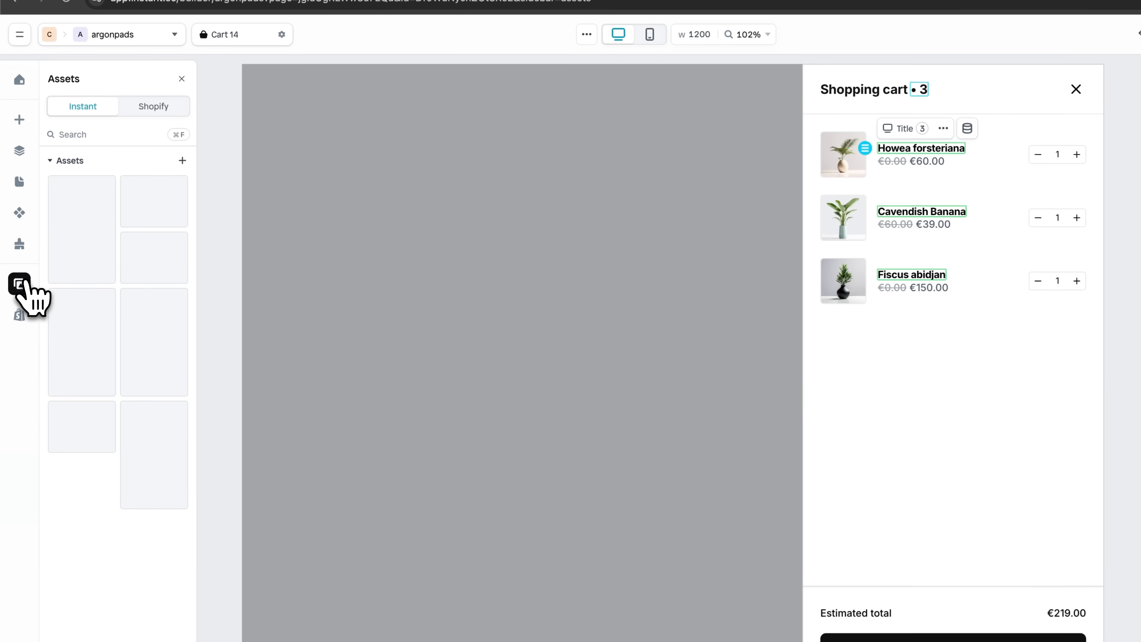
click(20, 317)
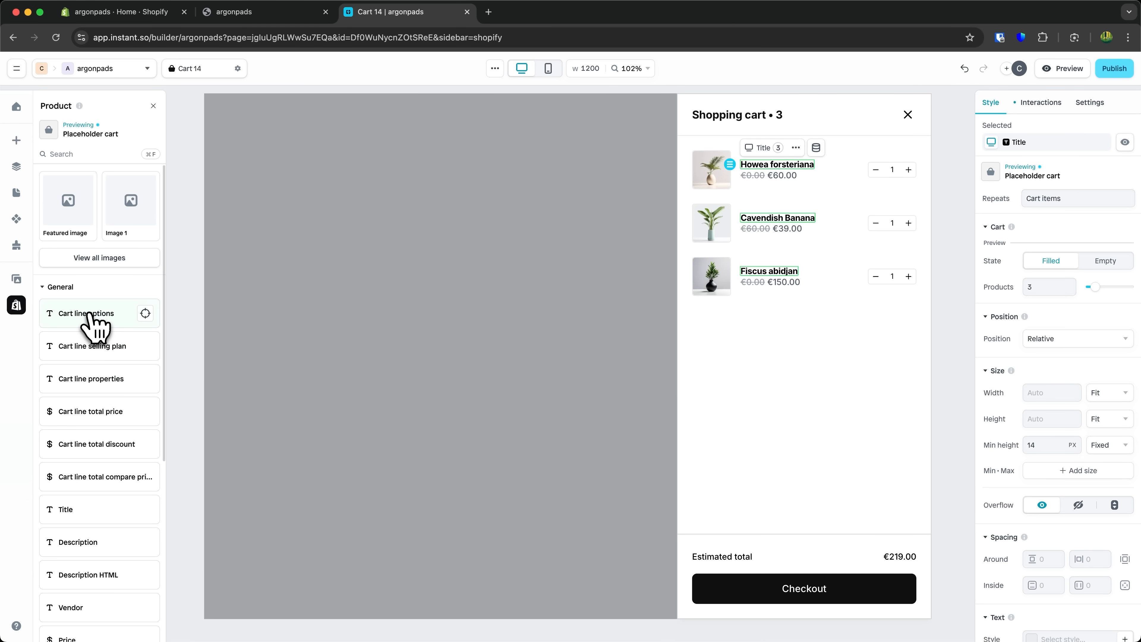
scroll(92, 494, down, 6)
click(607, 405)
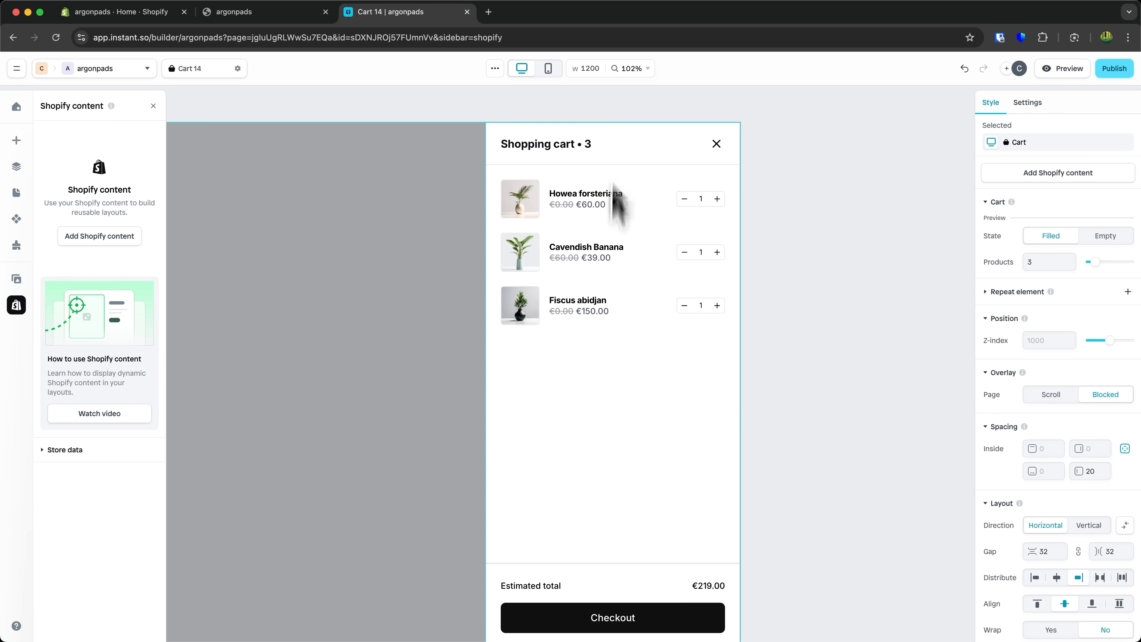
- Insert the Payment icons cart element into the footer below the Checkout button
click(605, 145)
click(646, 223)
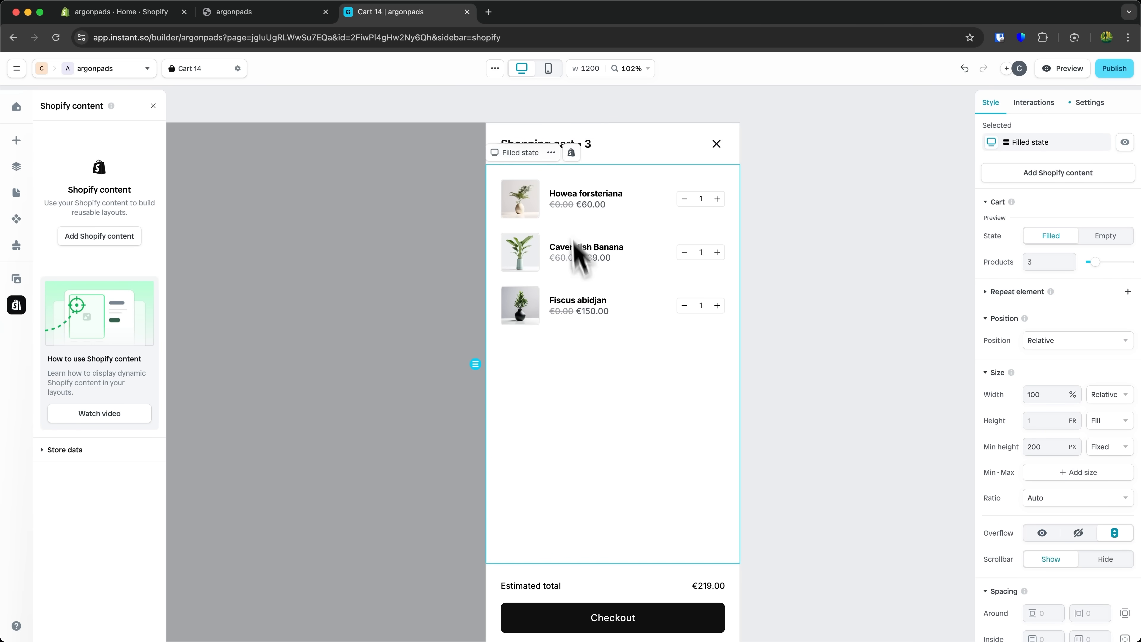
scroll(560, 326, down, 3)
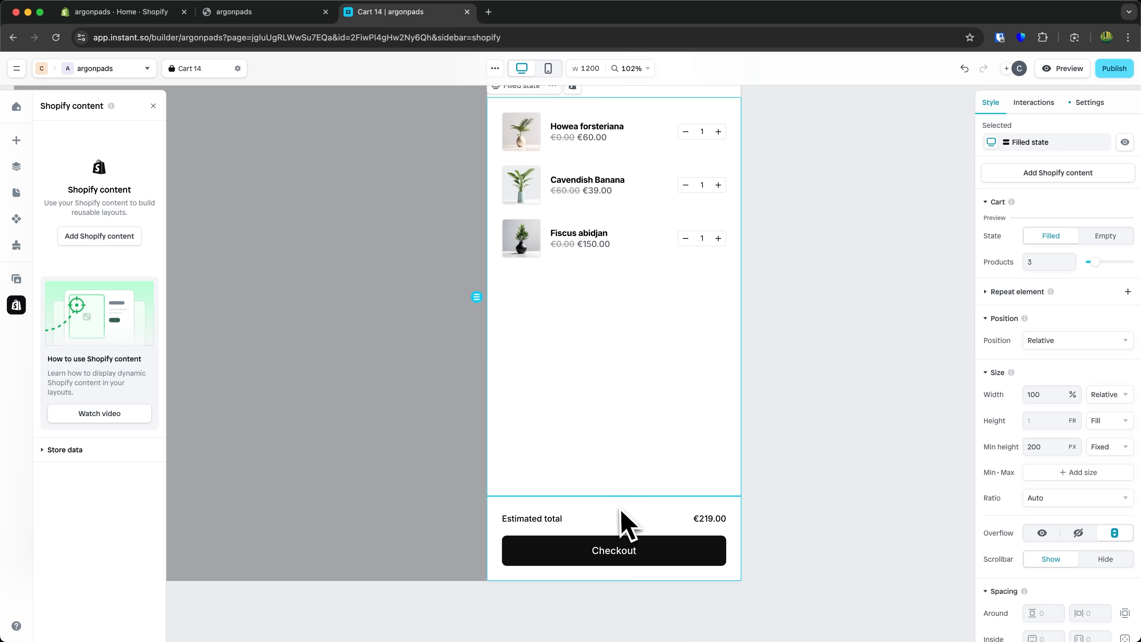
click(623, 513)
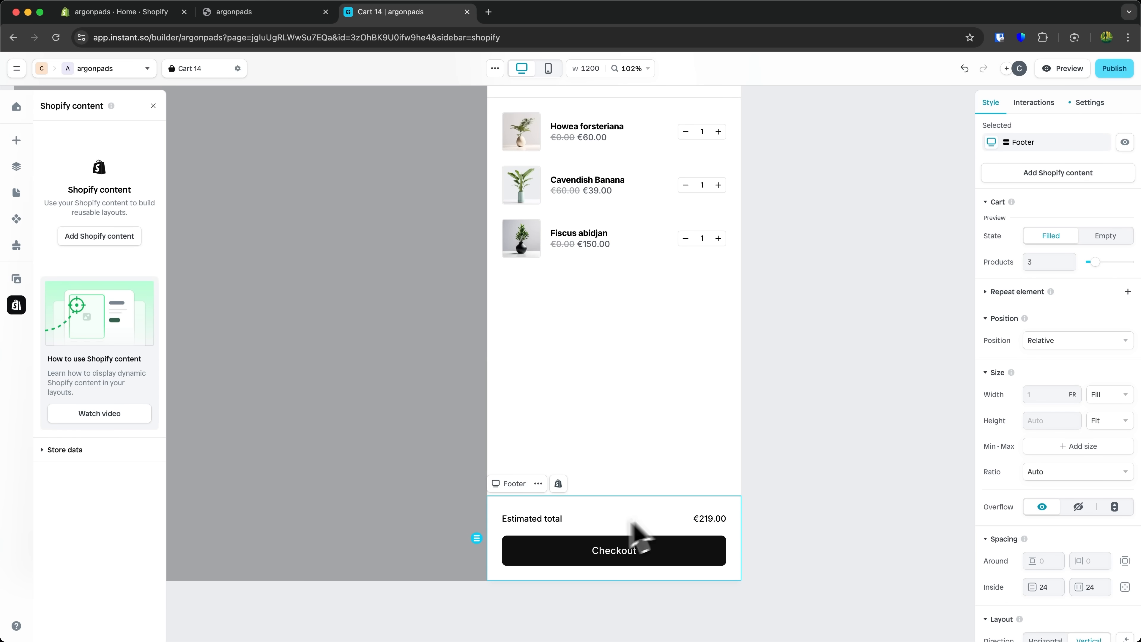
click(17, 141)
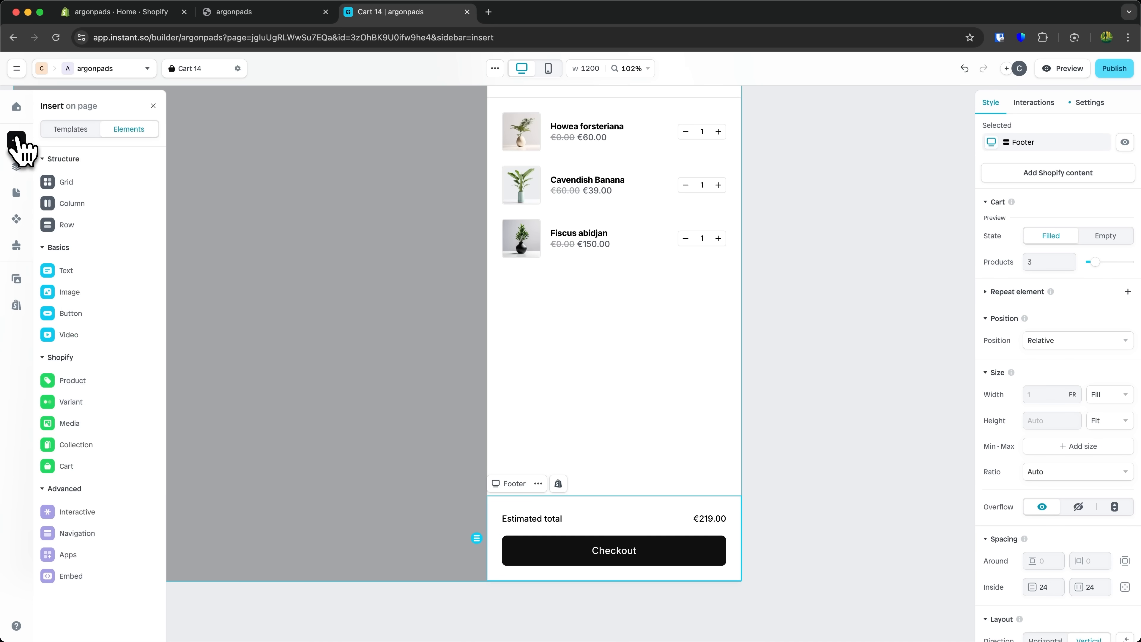
mouse_move(93, 467)
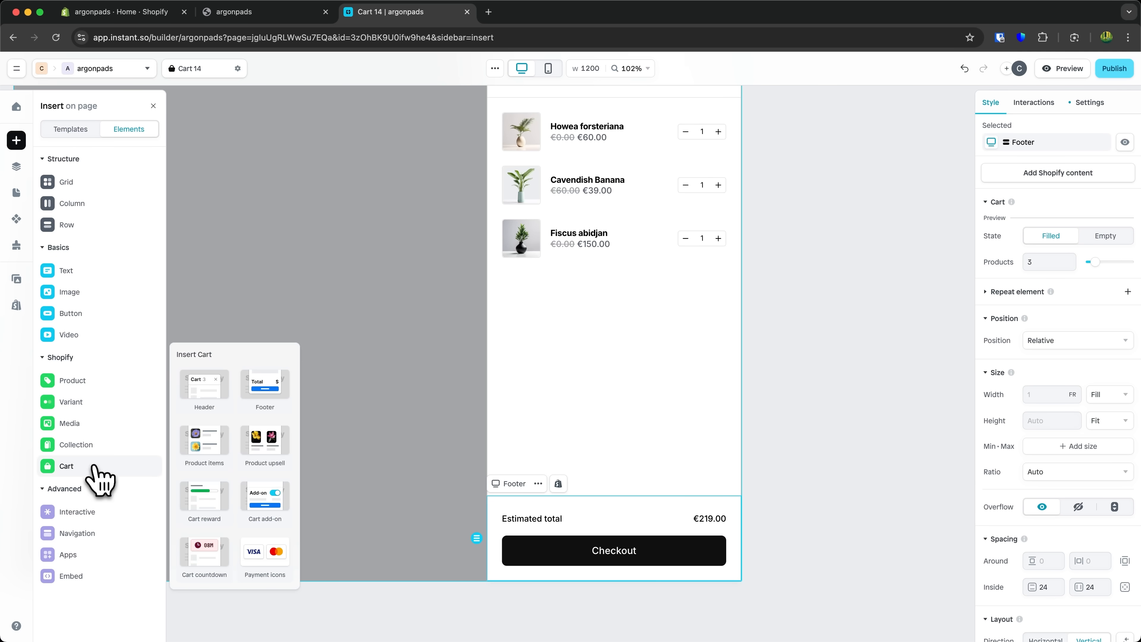
drag(254, 554, 575, 564)
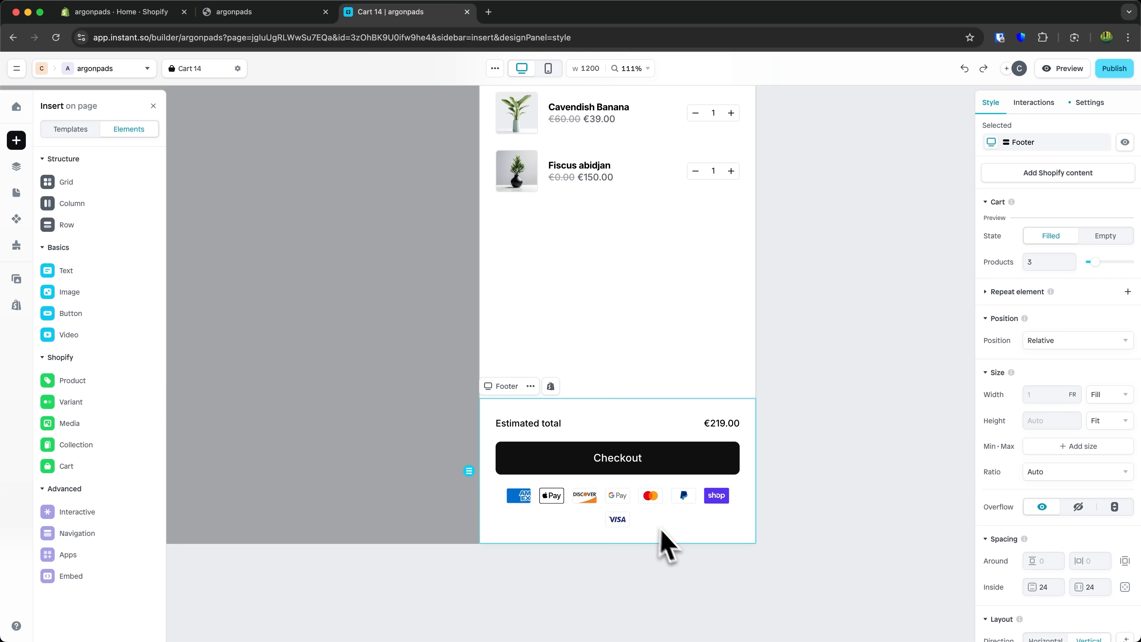
- Limit the repeated payment method icons to 5
scroll(659, 533, up, 10)
scroll(661, 535, left, 1)
scroll(661, 534, down, 1)
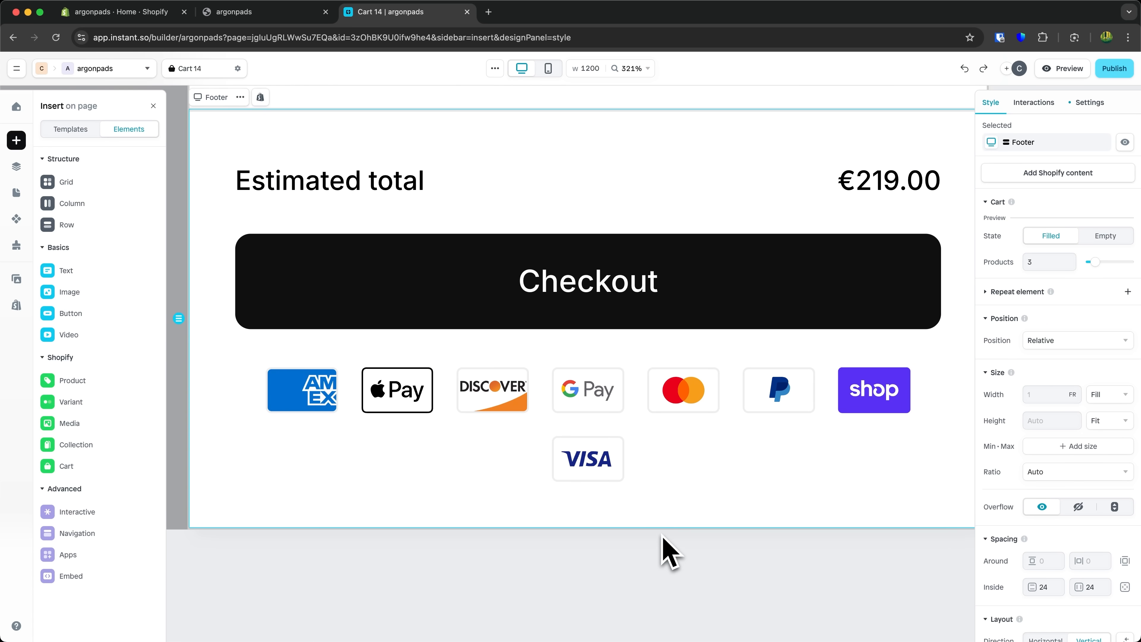
scroll(662, 537, down, 5)
scroll(667, 548, up, 3)
click(634, 469)
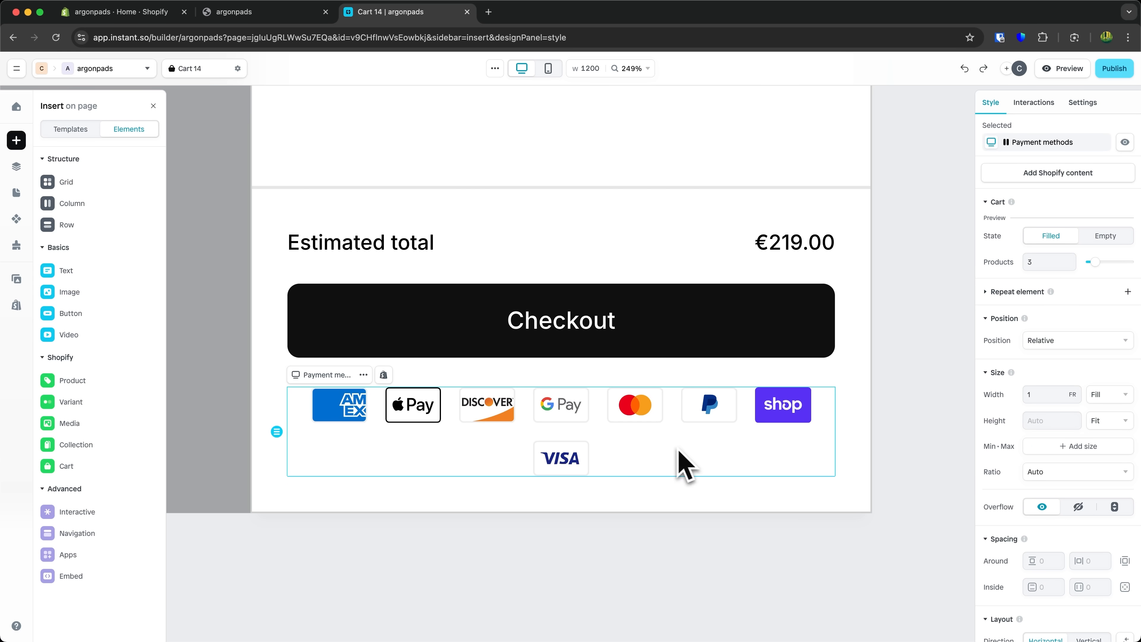
click(562, 408)
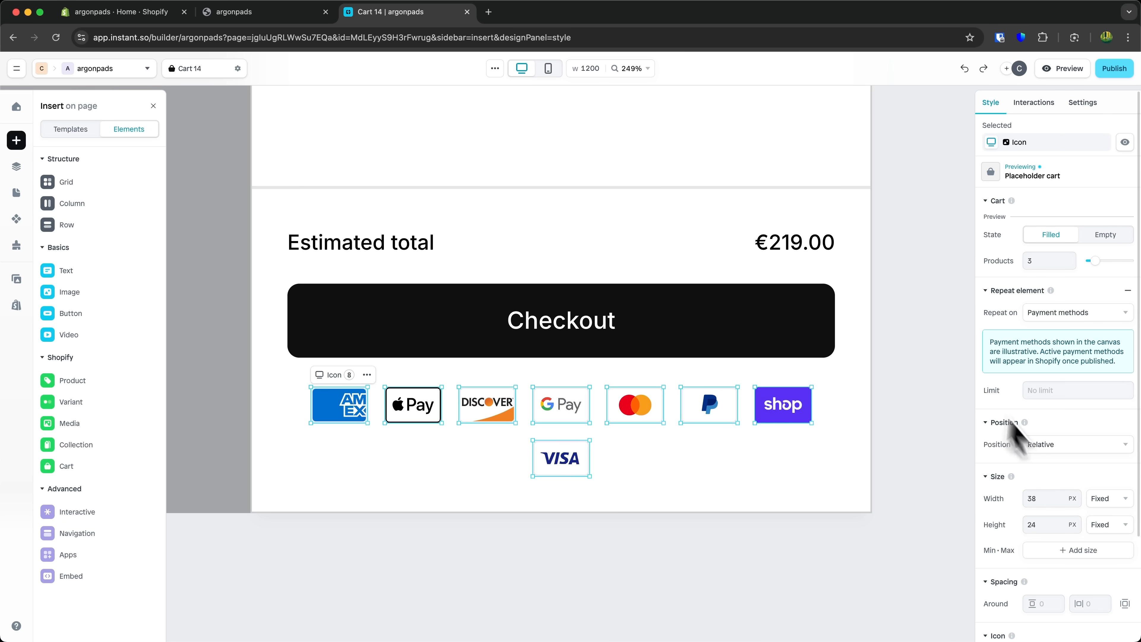
click(1061, 391)
text(5)
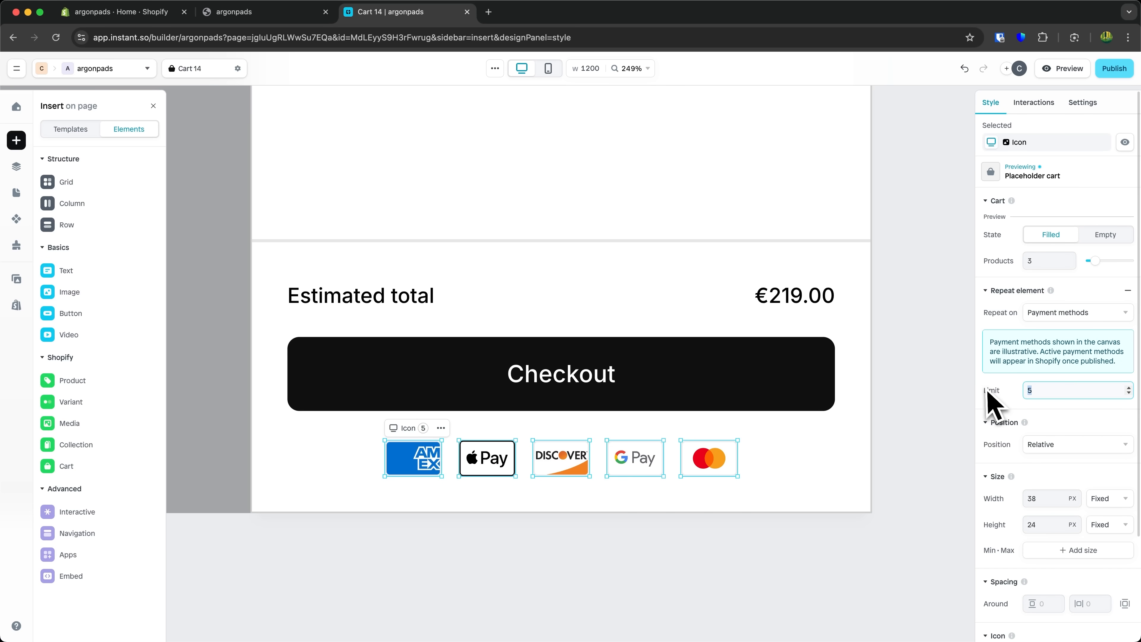
text(6)
- Raise the repeated payment method icon limit to 6 and return to the cart selection
click(784, 597)
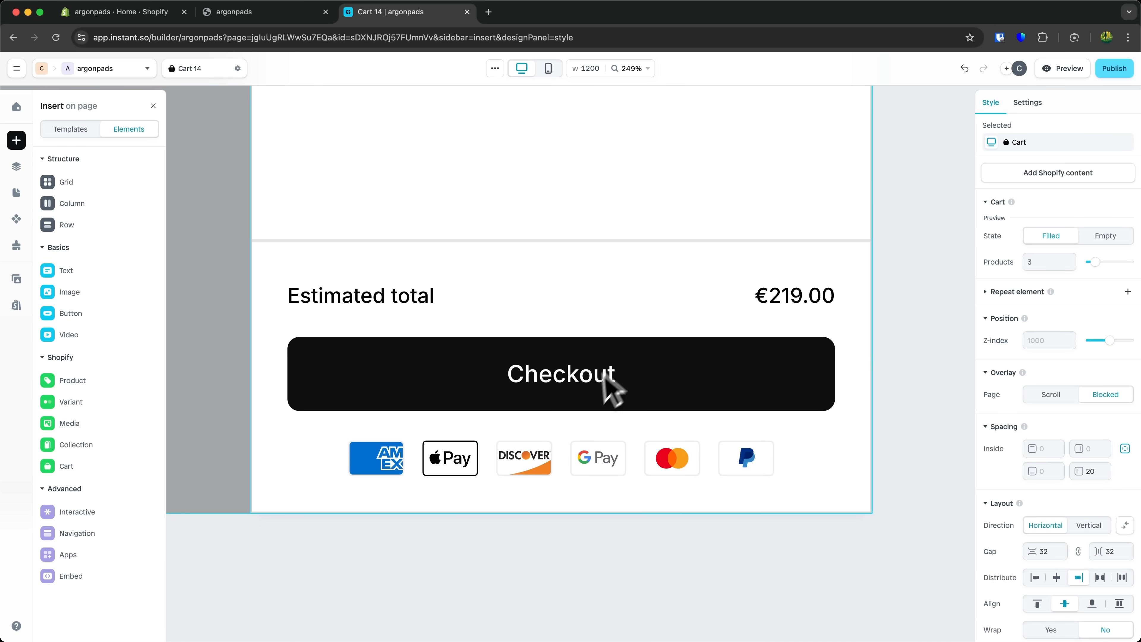
- Inspect the cart's filled state and the repeated cart item settings
scroll(614, 387, down, 5)
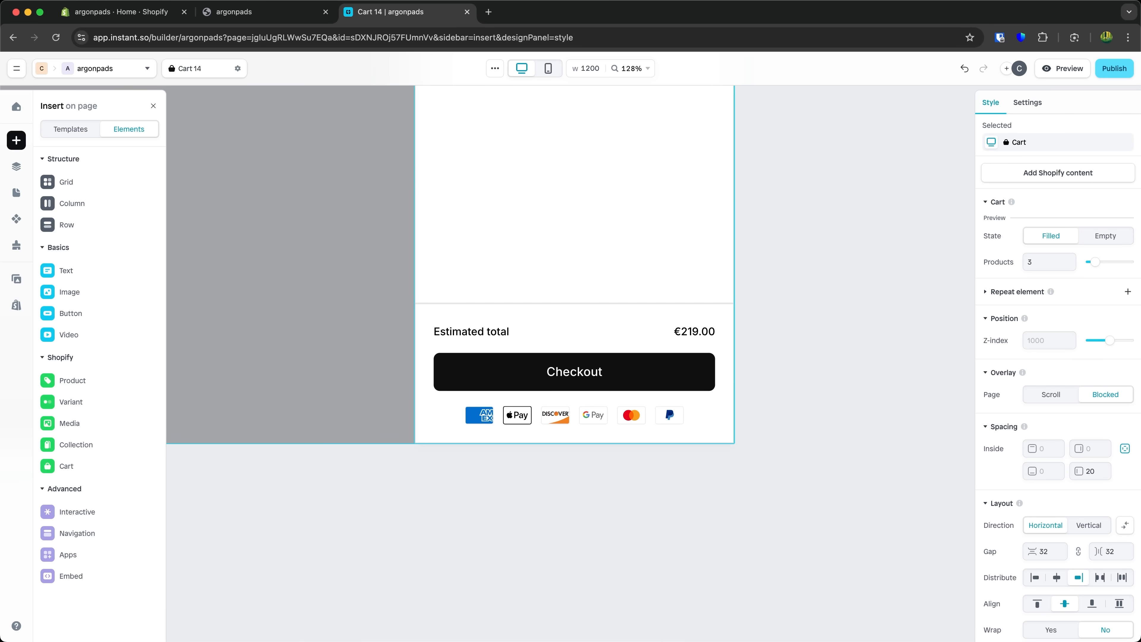
scroll(591, 382, up, 5)
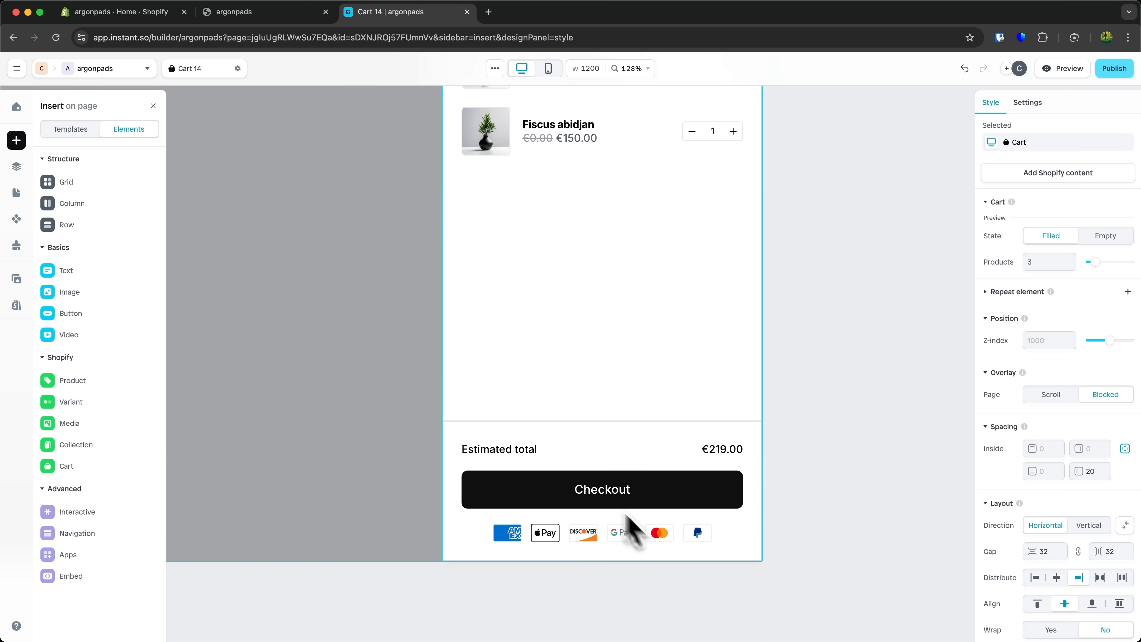
scroll(622, 500, down, 4)
scroll(621, 500, up, 2)
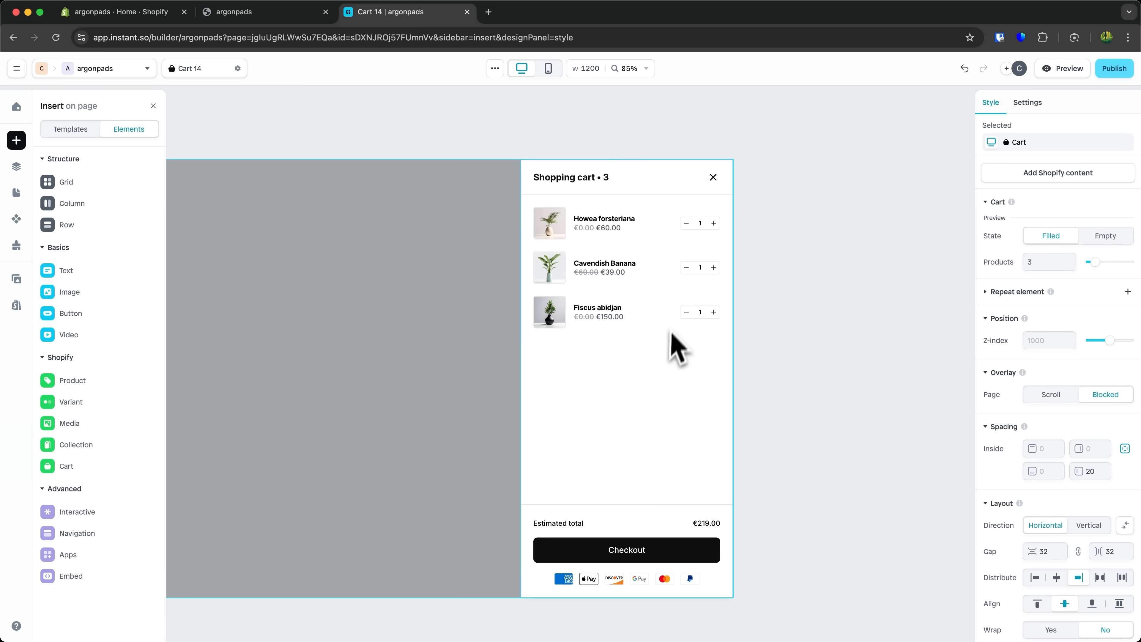
scroll(670, 330, up, 5)
click(602, 211)
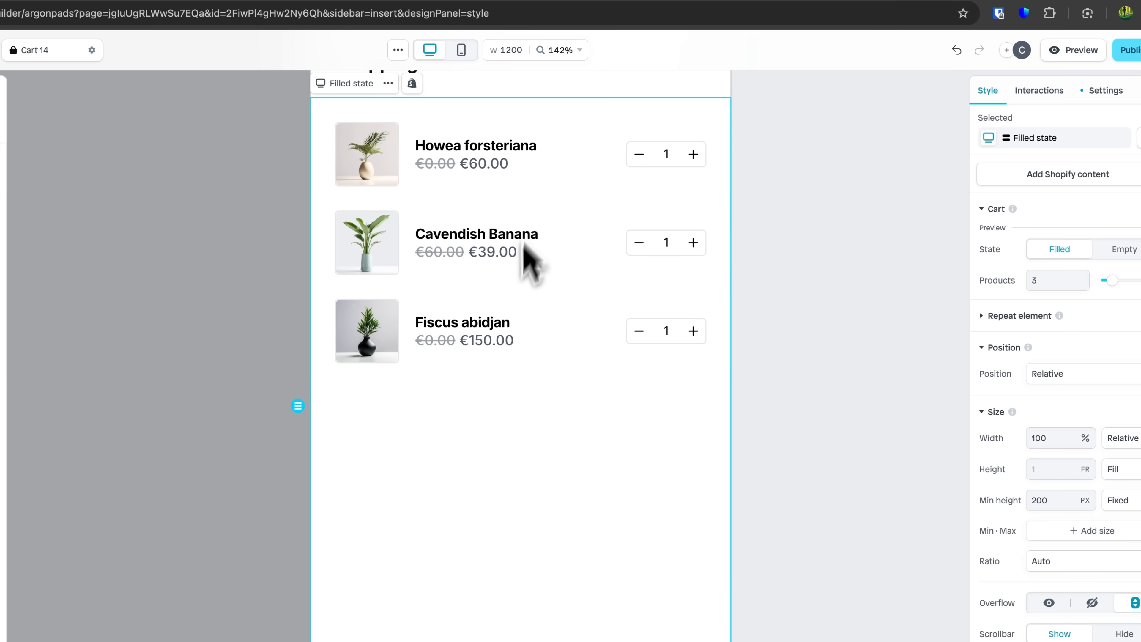
click(475, 180)
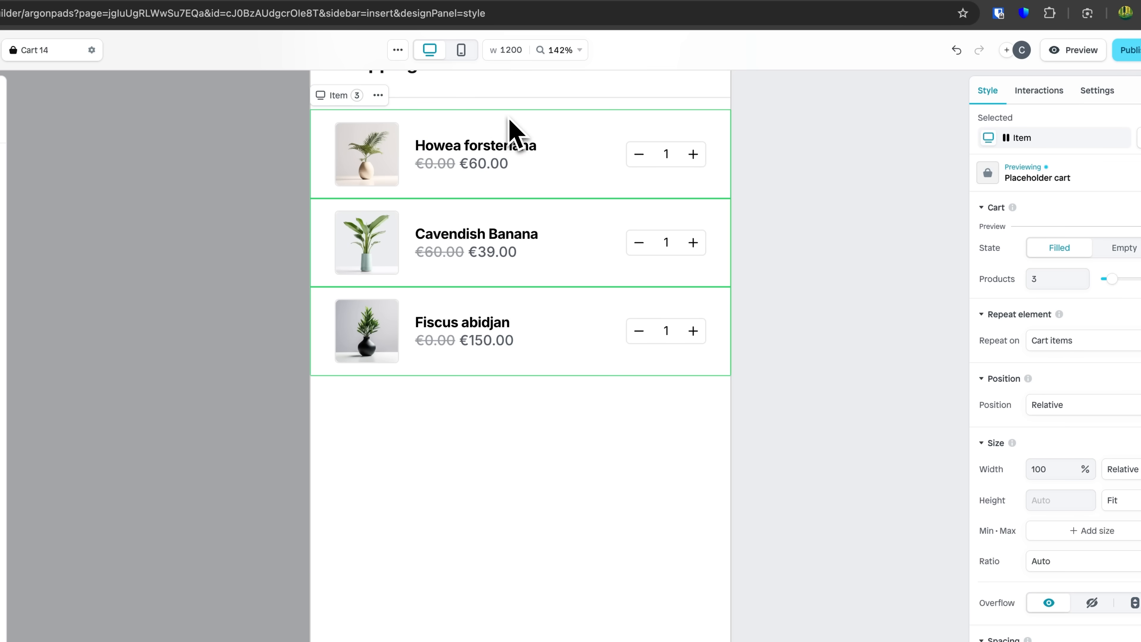
scroll(1060, 333, down, 3)
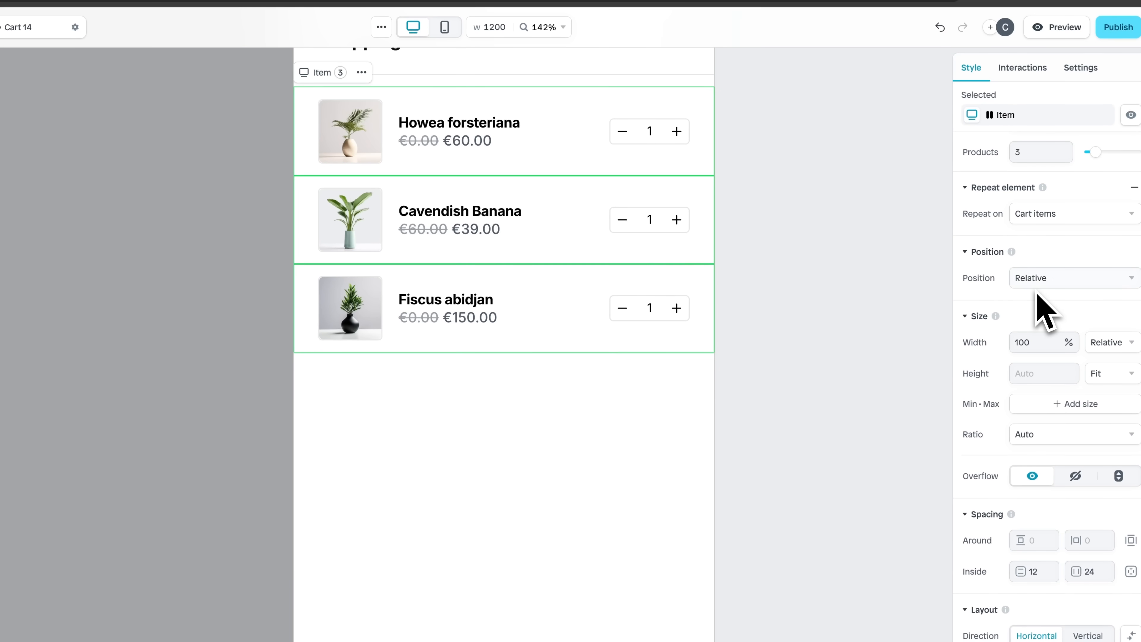
scroll(1042, 310, down, 5)
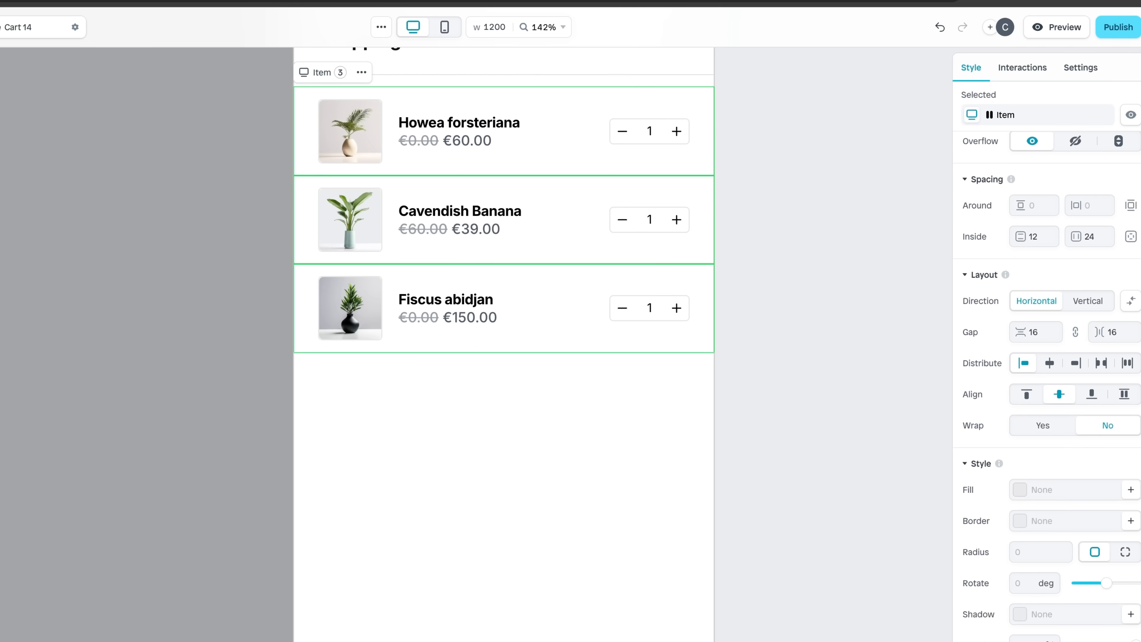
- Try to set the quantity selector's max width to 100 px
click(471, 139)
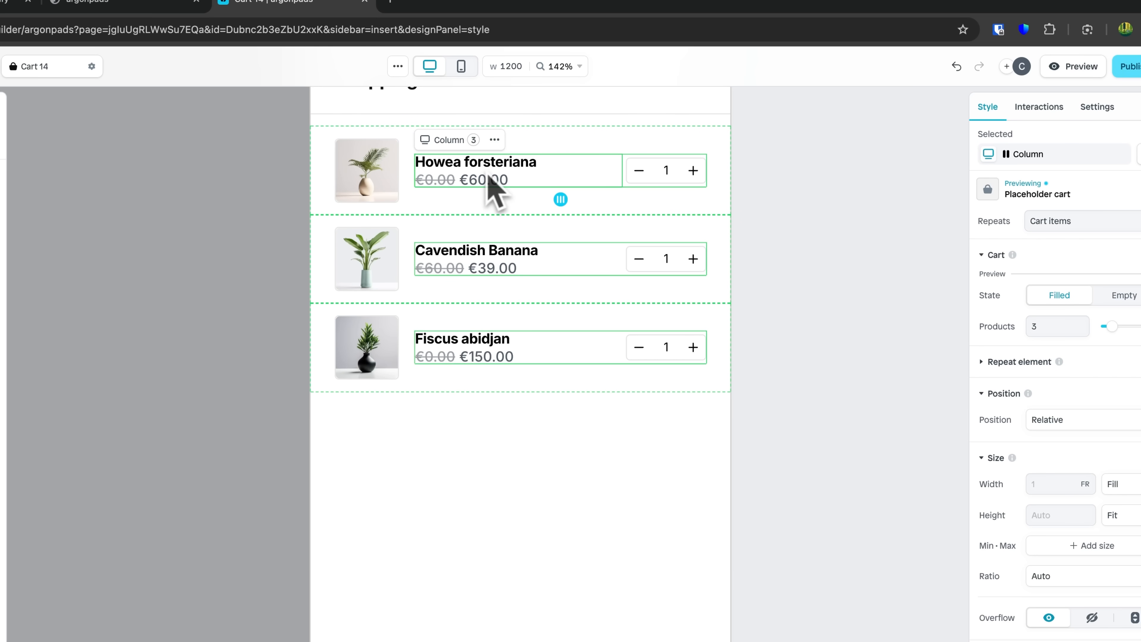
click(681, 185)
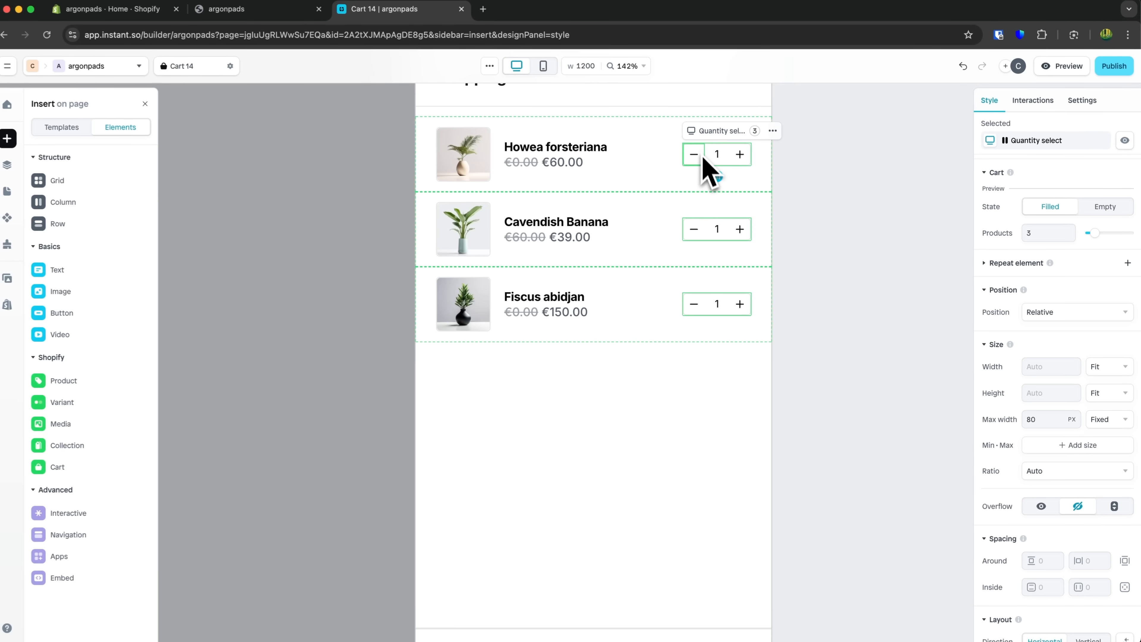
scroll(1062, 433, down, 3)
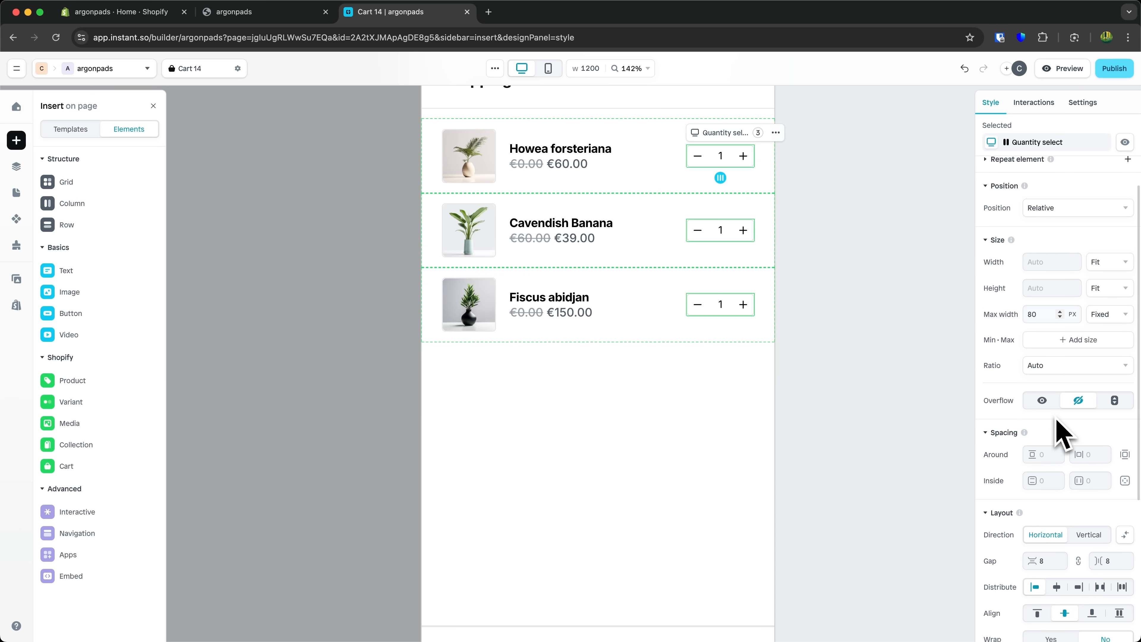
scroll(1057, 424, down, 1)
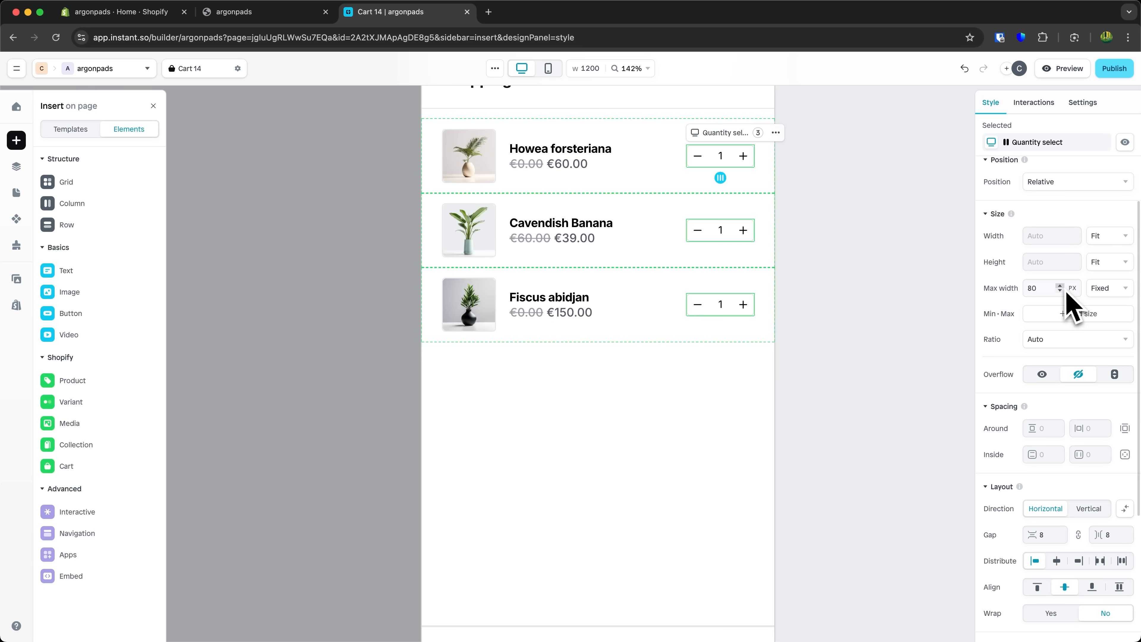
key(shift+Up)
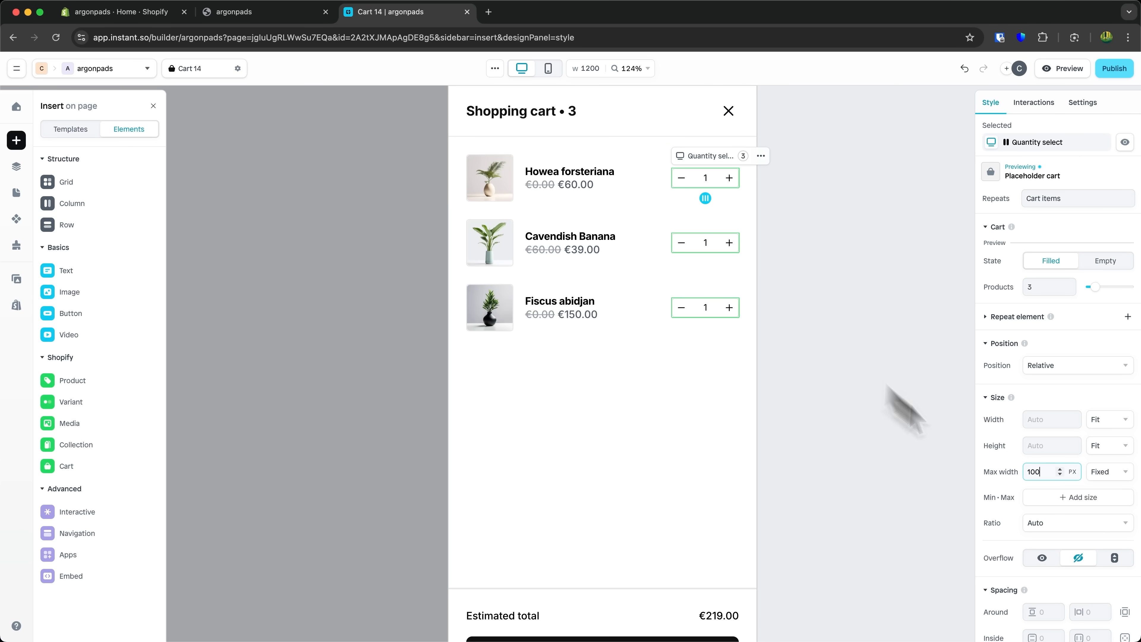
text(0)
key(Return)
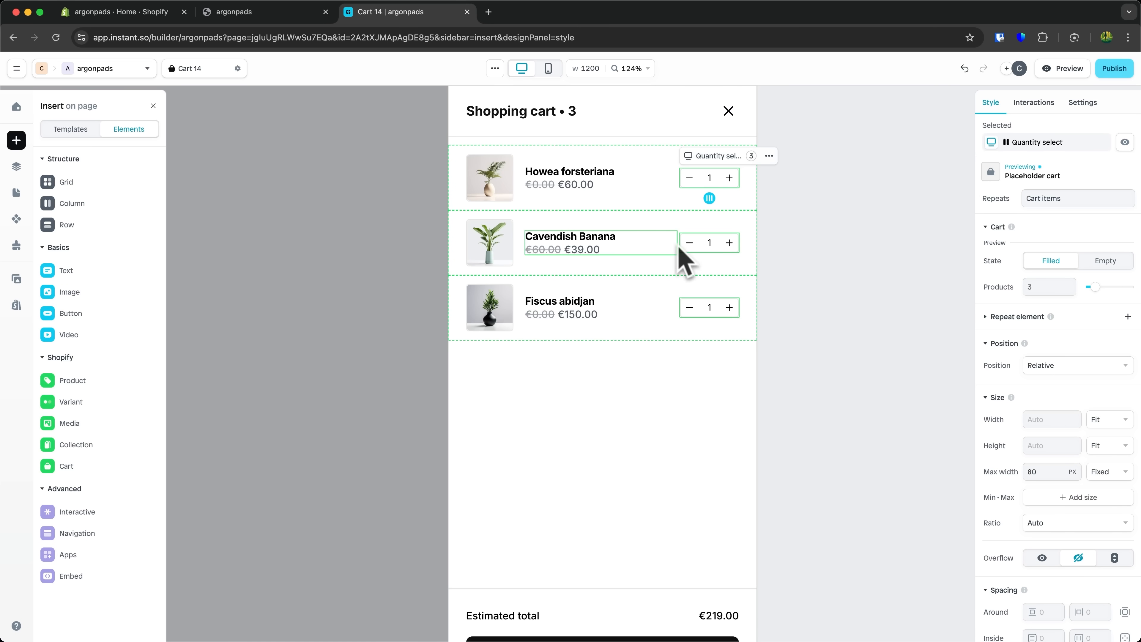
- Examine the item's props, image and cart items layers and their style settings
click(570, 184)
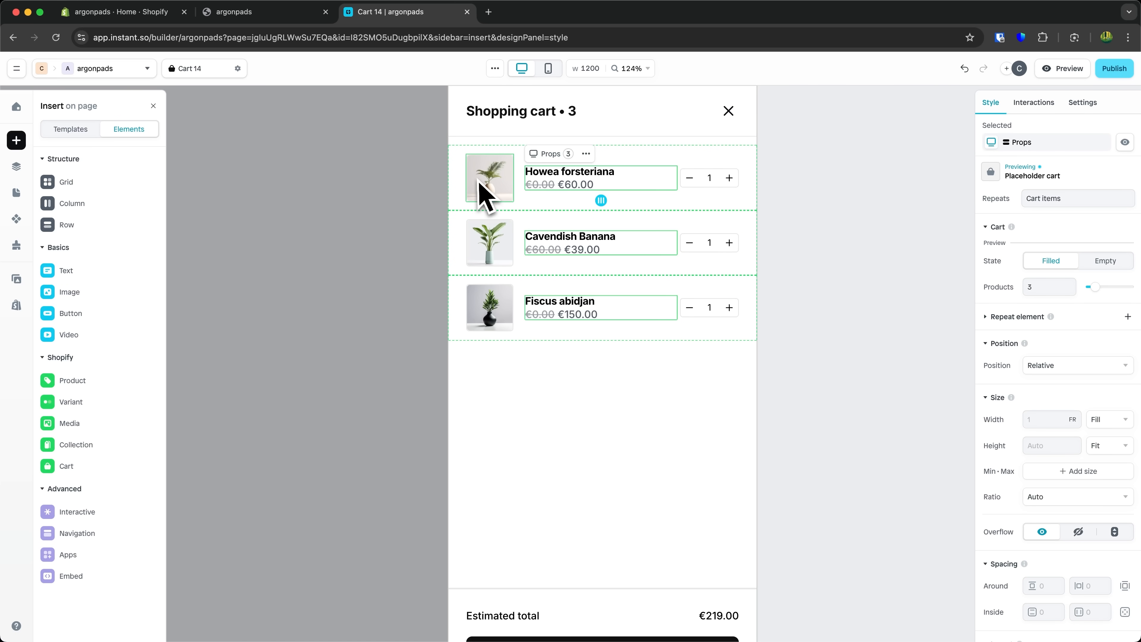
click(483, 191)
click(17, 168)
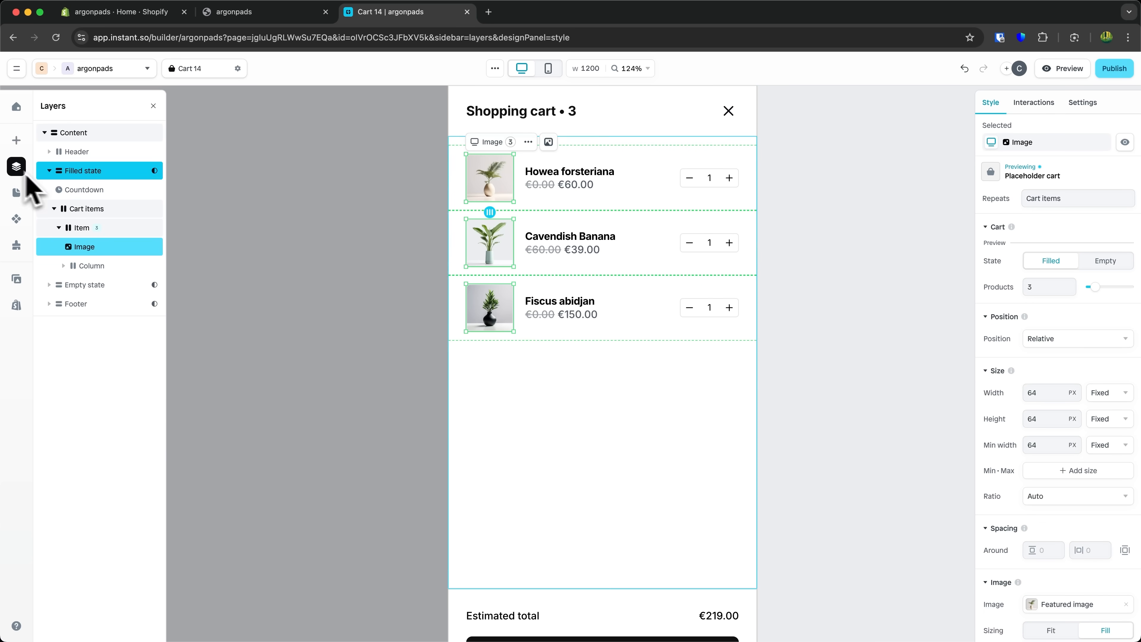
click(103, 210)
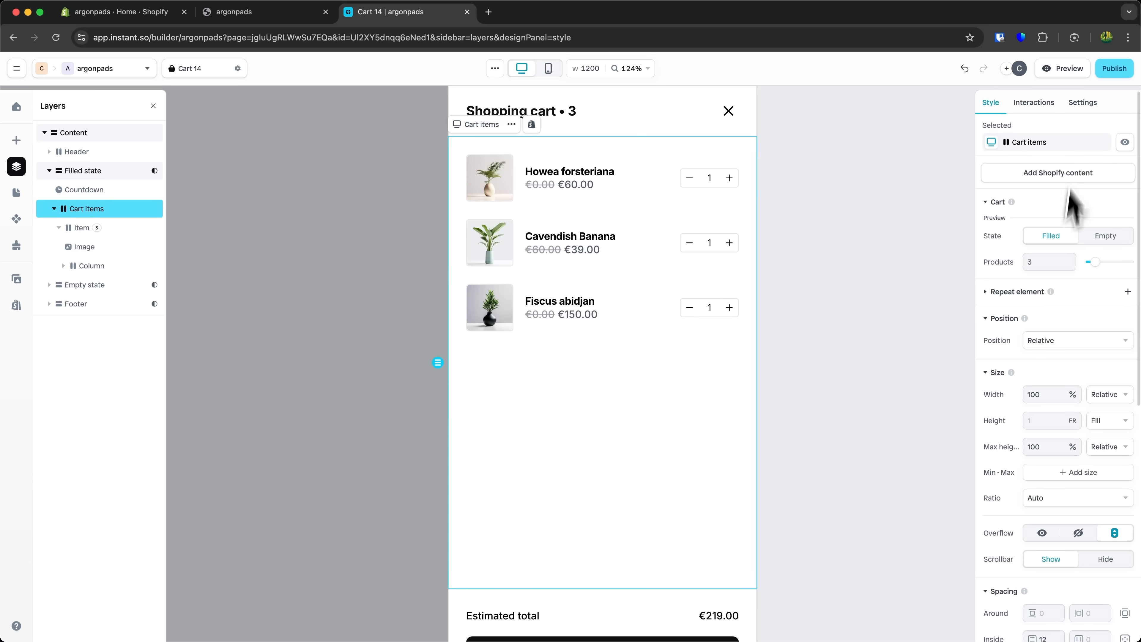
scroll(1082, 333, down, 3)
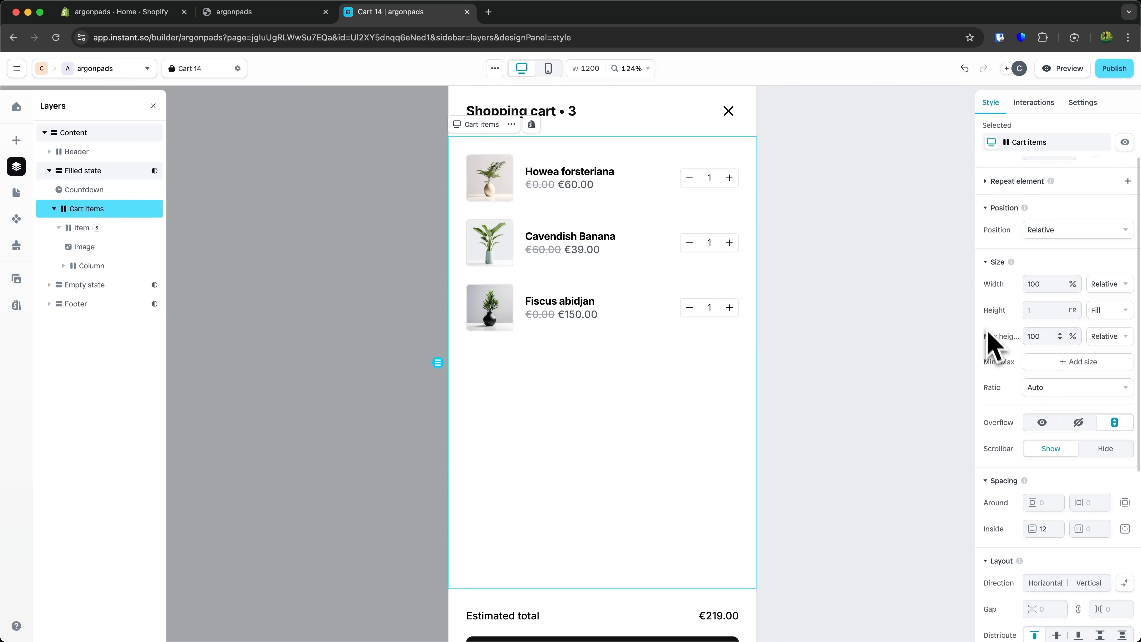
scroll(990, 336, down, 2)
scroll(995, 355, down, 1)
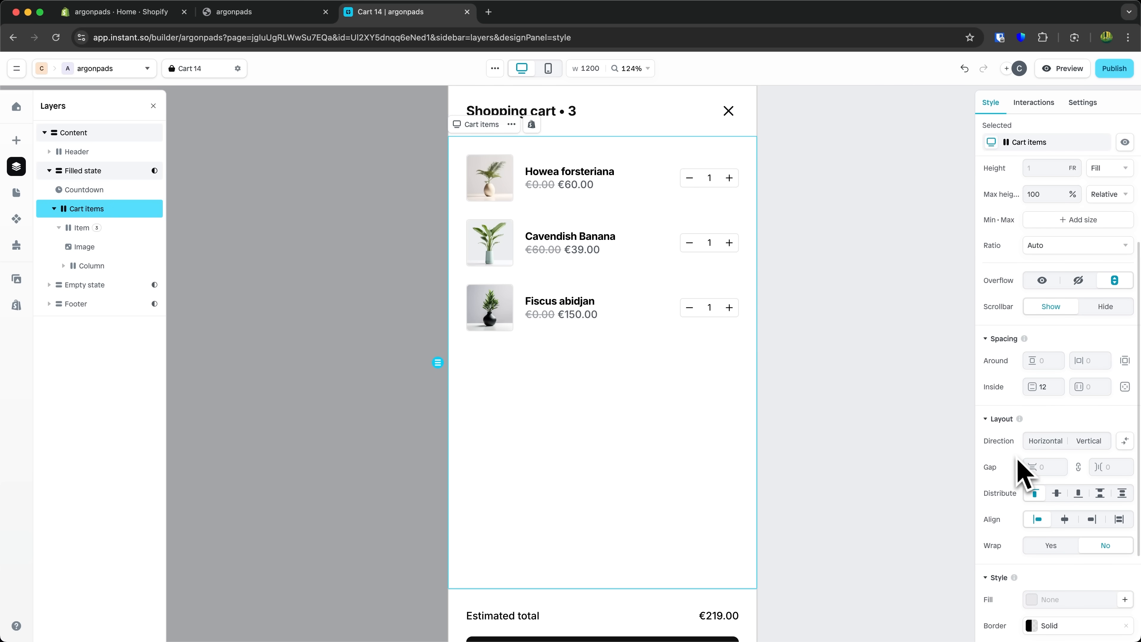
scroll(1018, 462, down, 3)
scroll(1026, 476, down, 1)
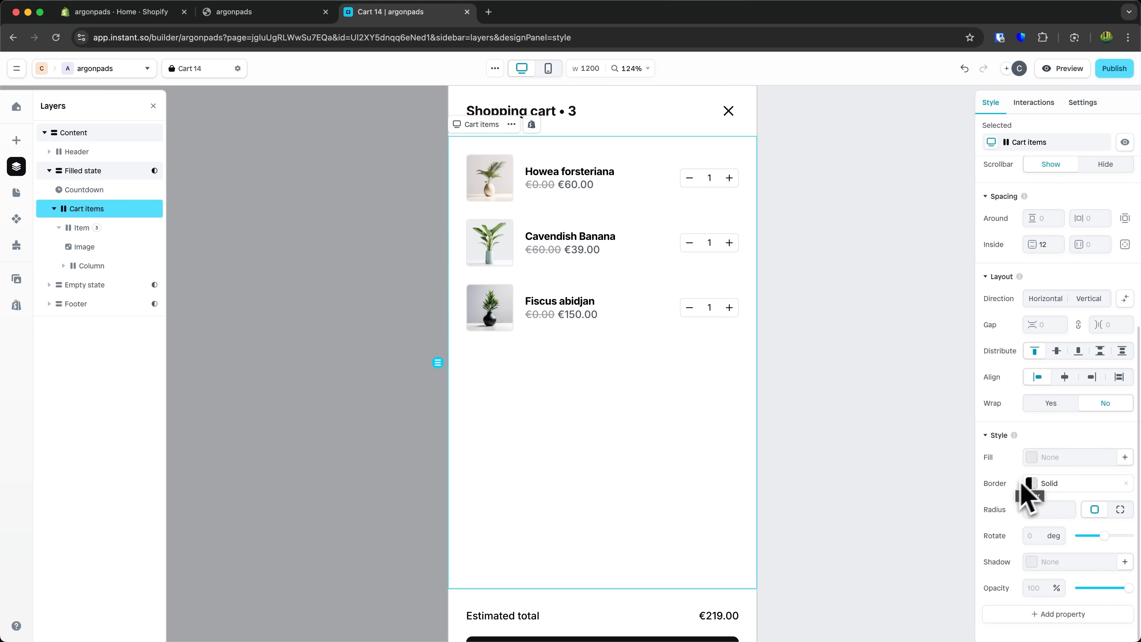
- Review the cart items' Interactions and Settings panels
click(1033, 102)
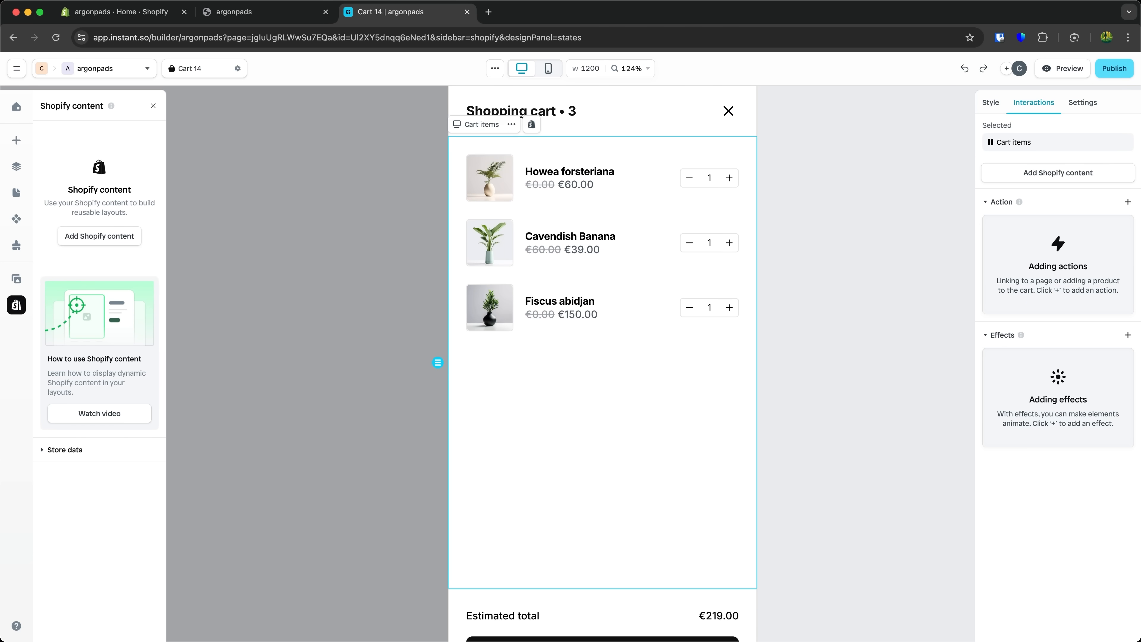
click(1082, 105)
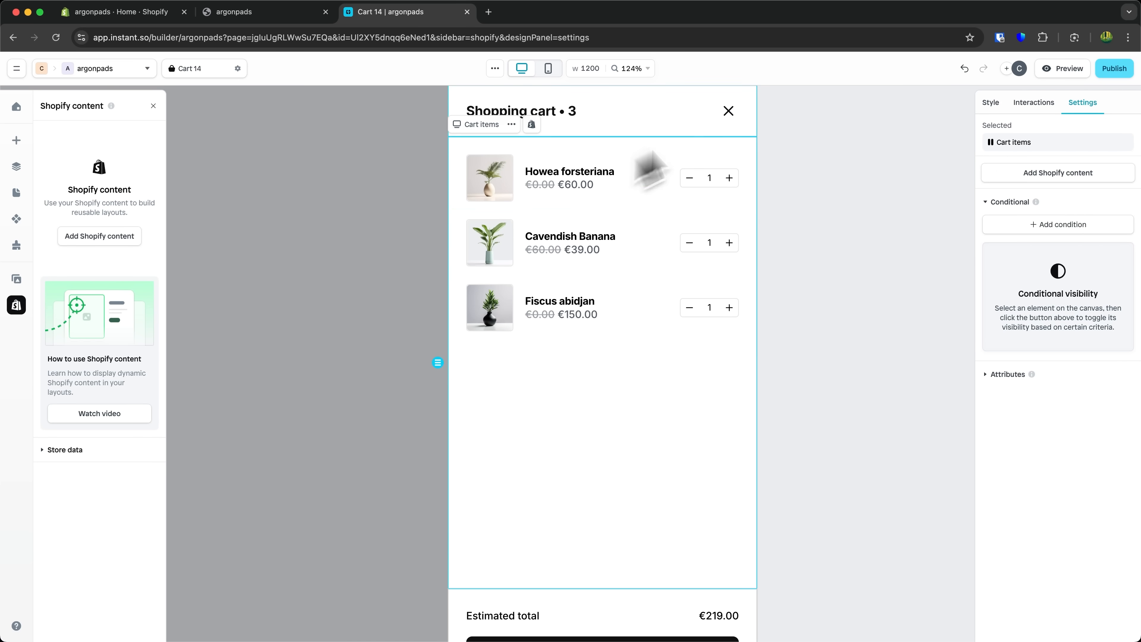
scroll(344, 284, down, 2)
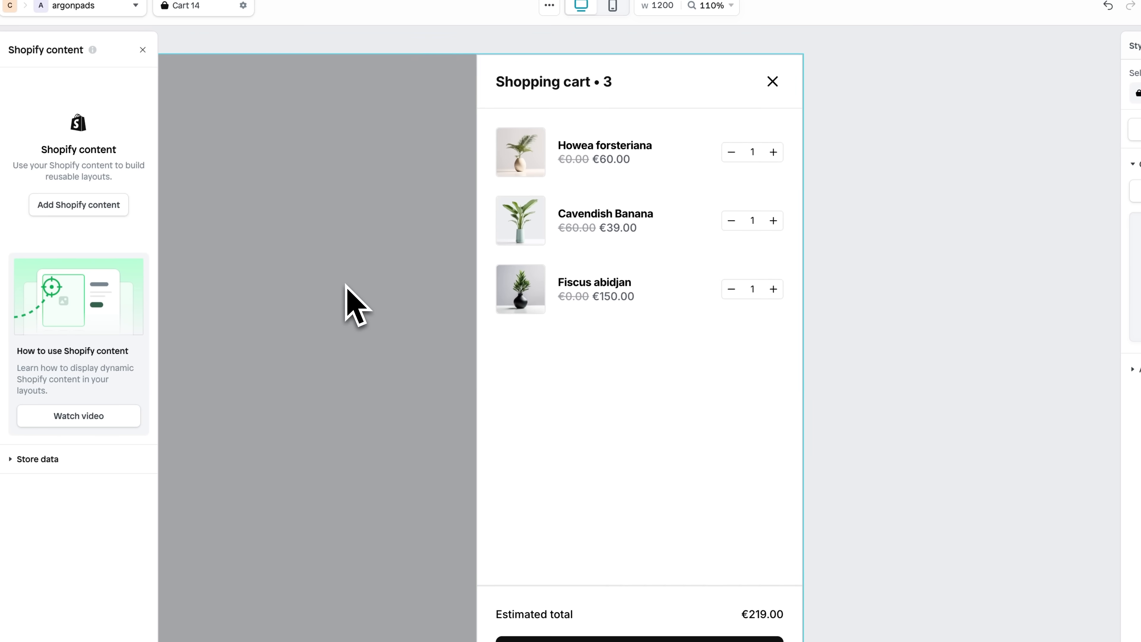
scroll(345, 284, down, 2)
scroll(344, 284, up, 2)
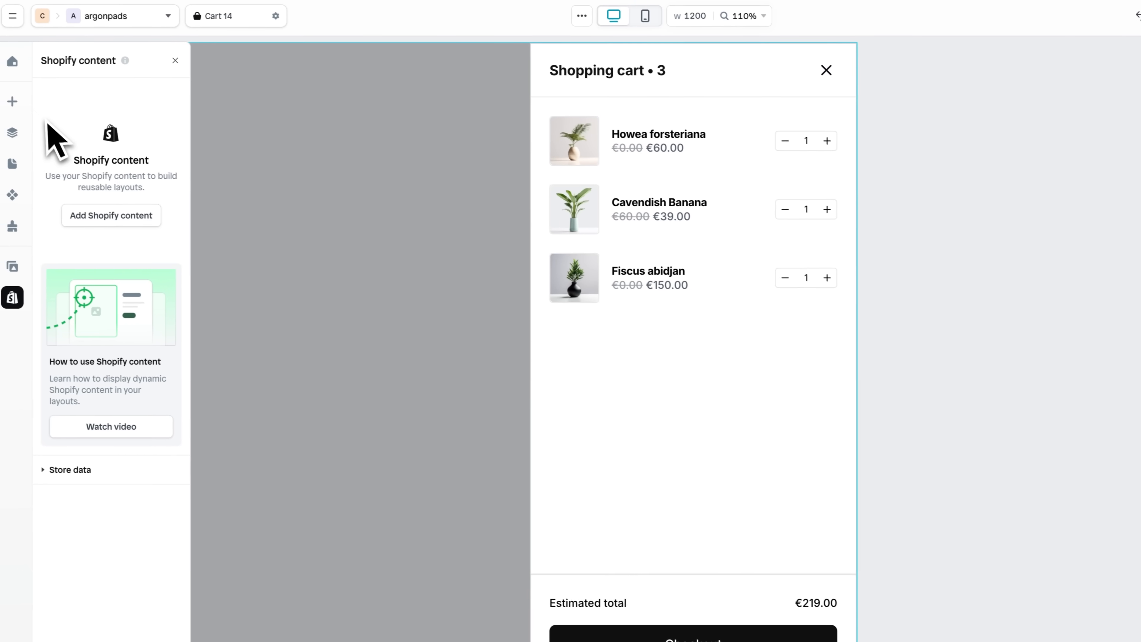
- Insert a Cart countdown banner above the cart items
click(20, 103)
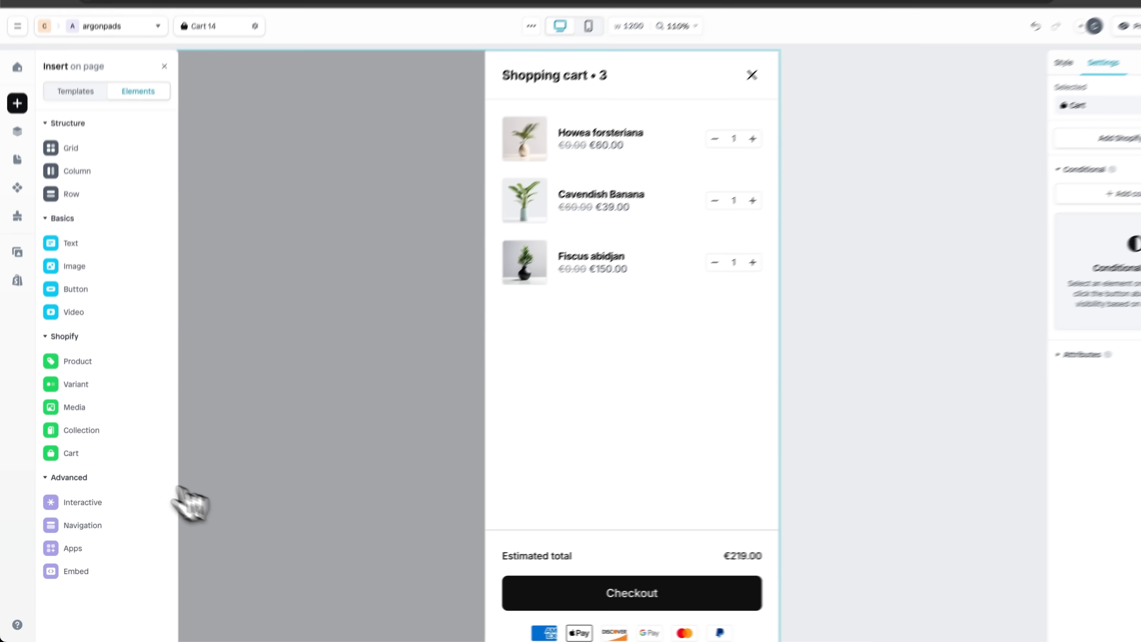
mouse_move(100, 454)
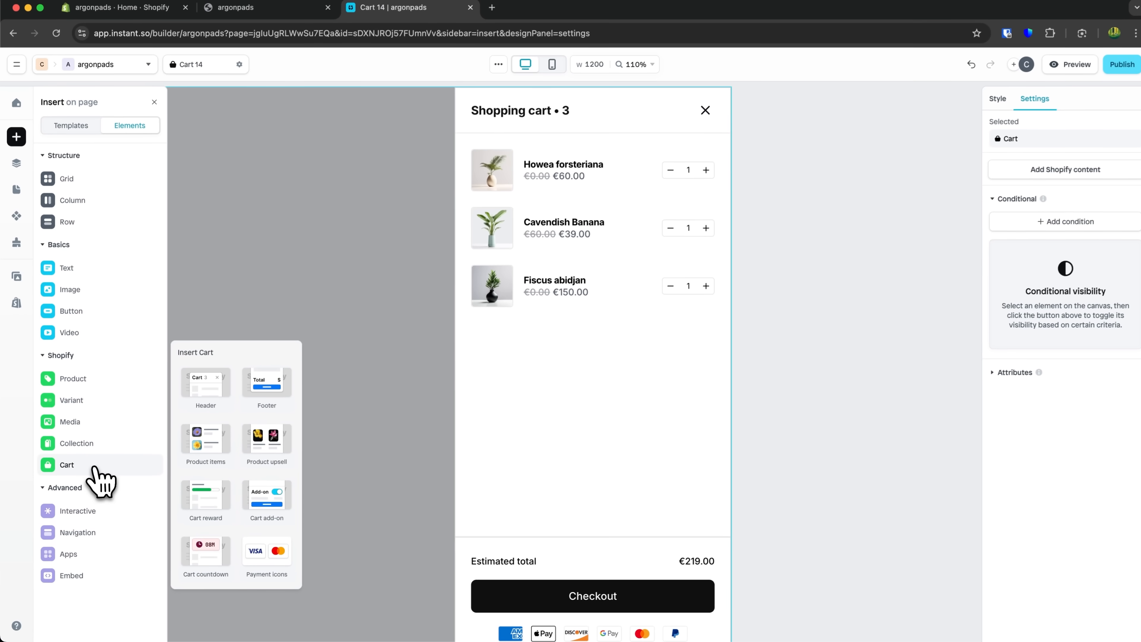
drag(204, 550, 570, 178)
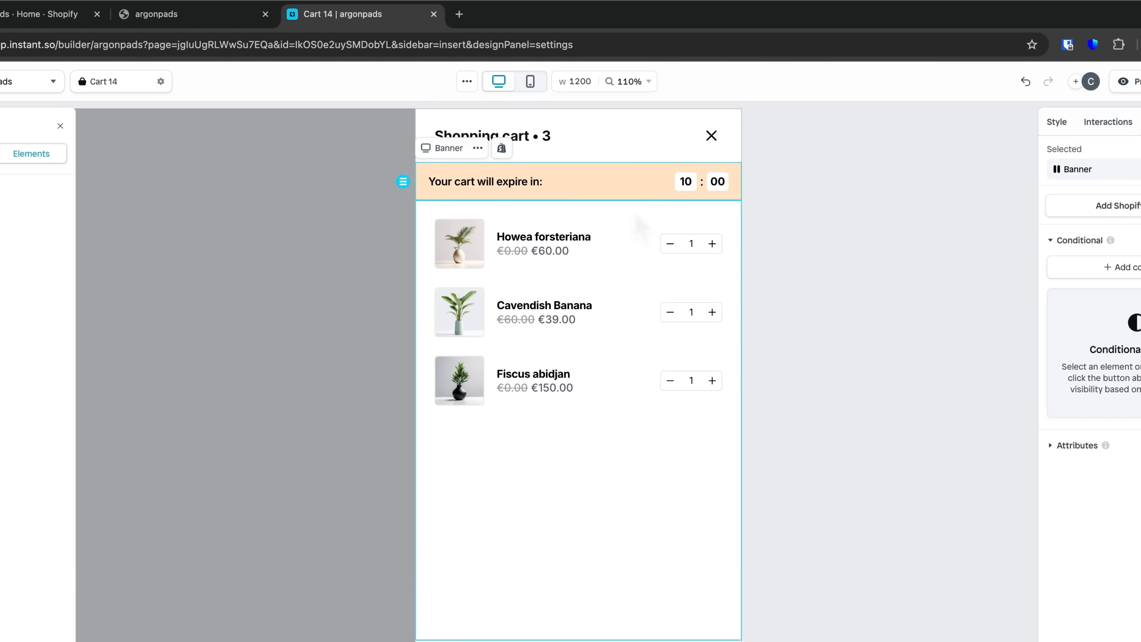
- Insert a Product upsell section between the cart items and the estimated total
mouse_move(50, 438)
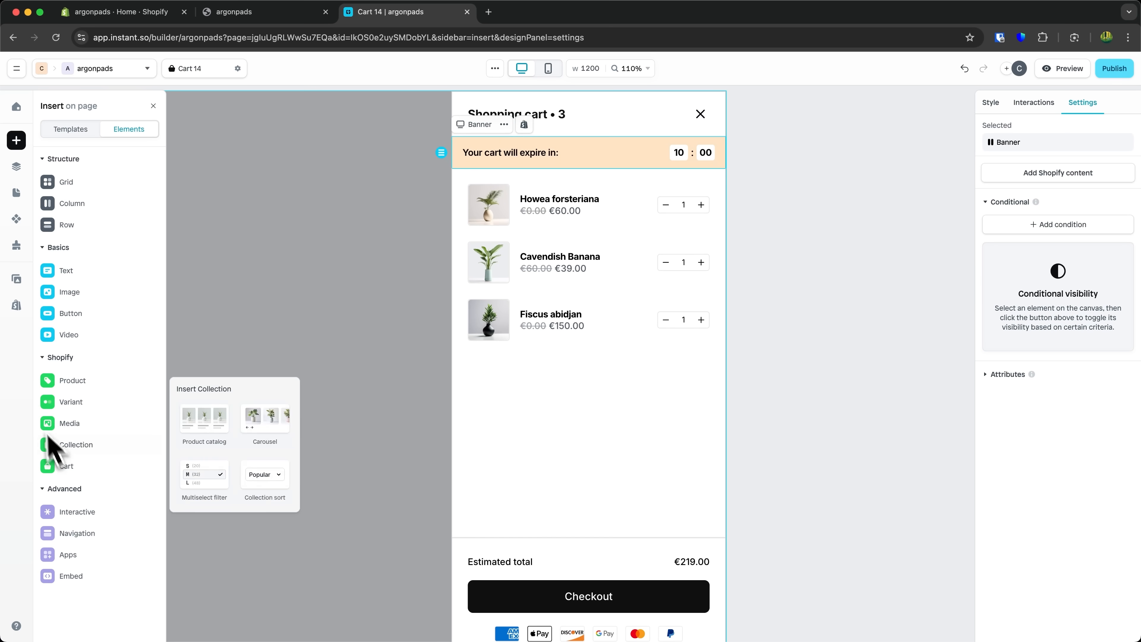
mouse_move(69, 469)
drag(262, 446, 654, 489)
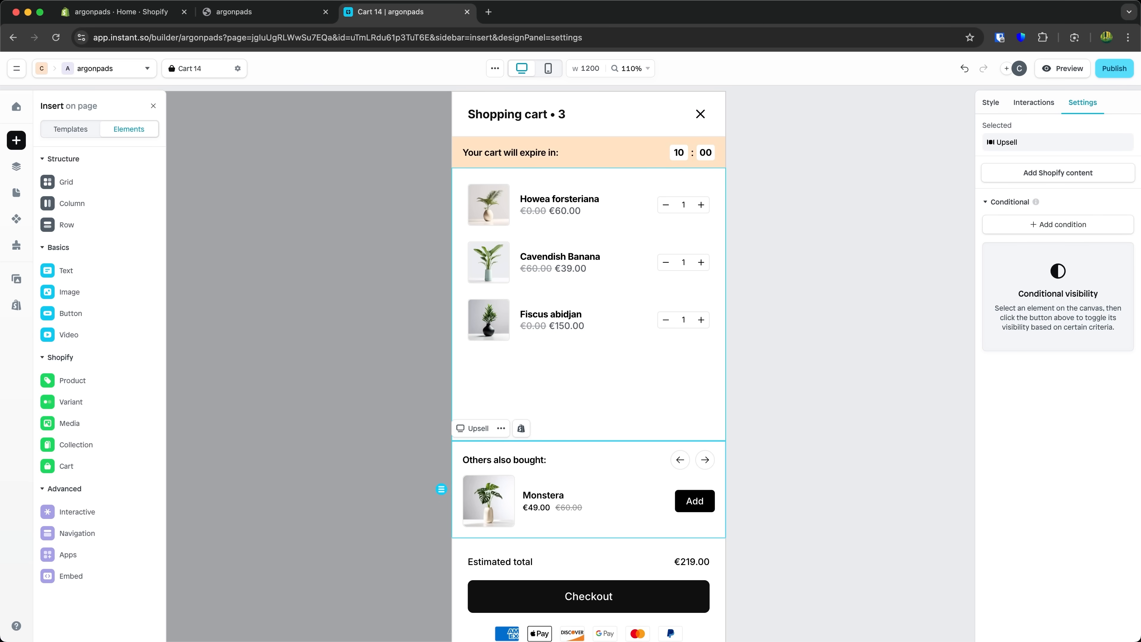
click(637, 344)
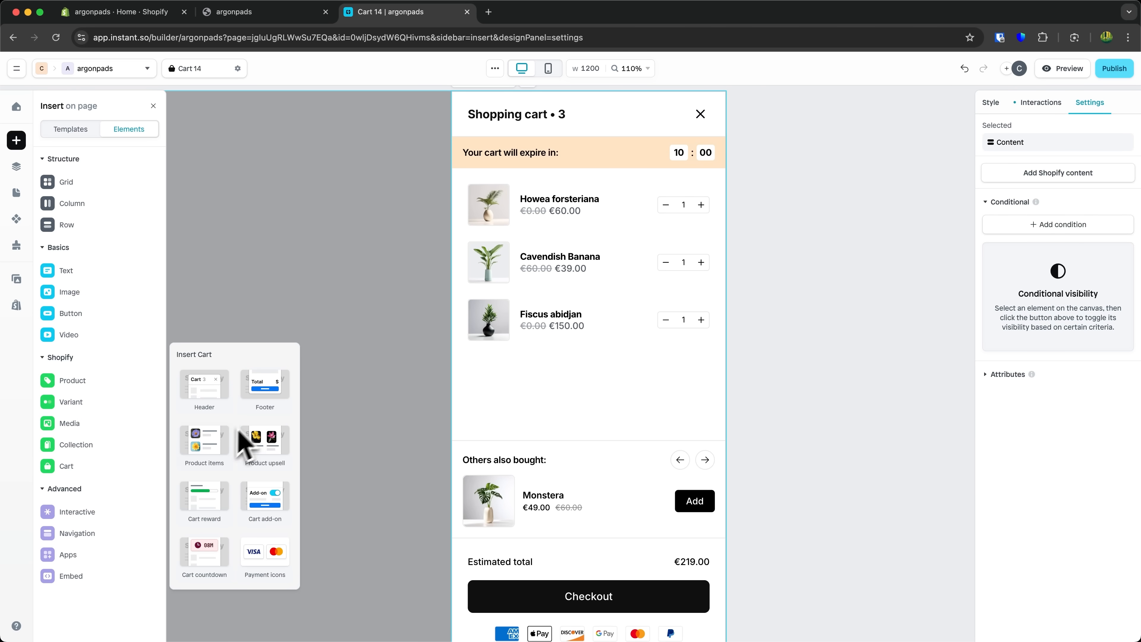
- Delete the countdown banner from the top of the cart
click(635, 159)
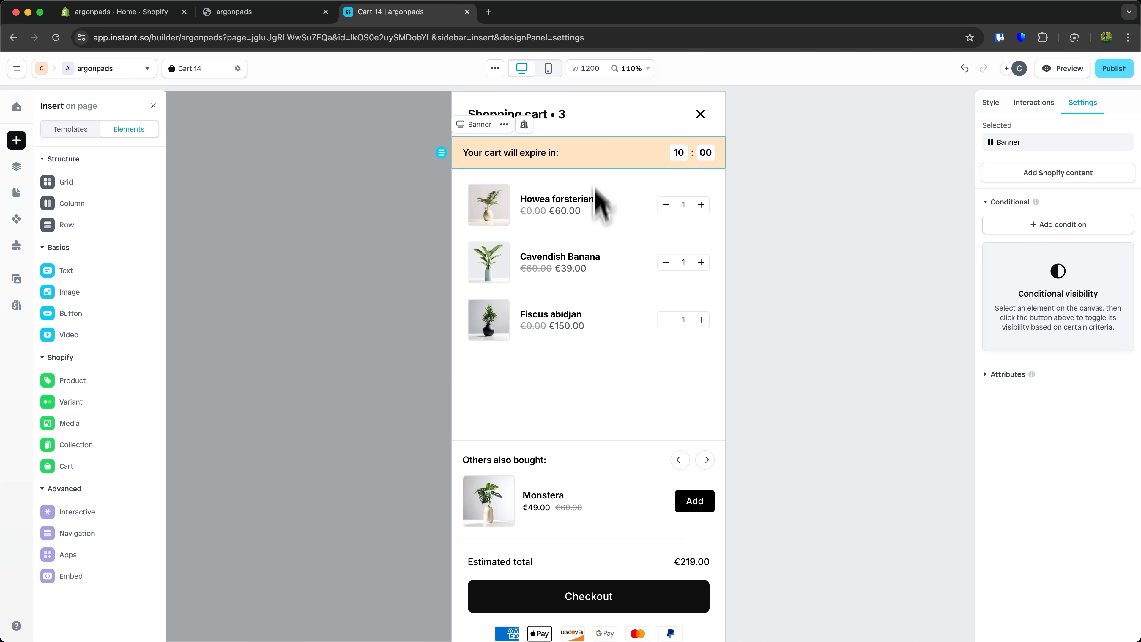
key(Delete)
- Insert the Cart reward free-shipping progress bar above the cart items and select its progress text
mouse_move(92, 466)
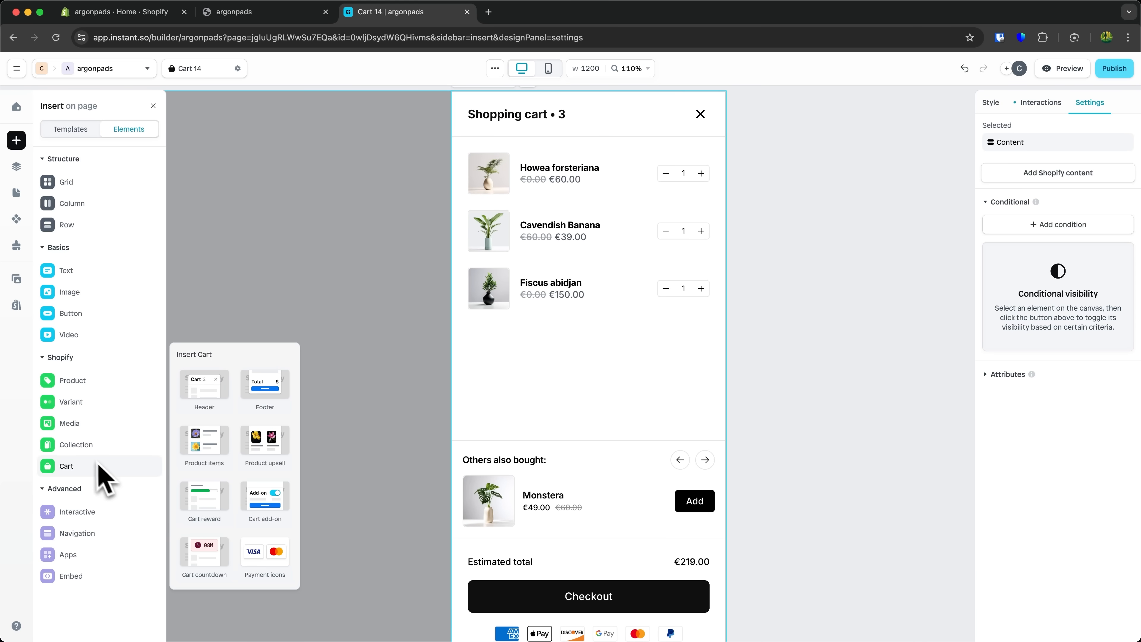
drag(211, 498, 596, 145)
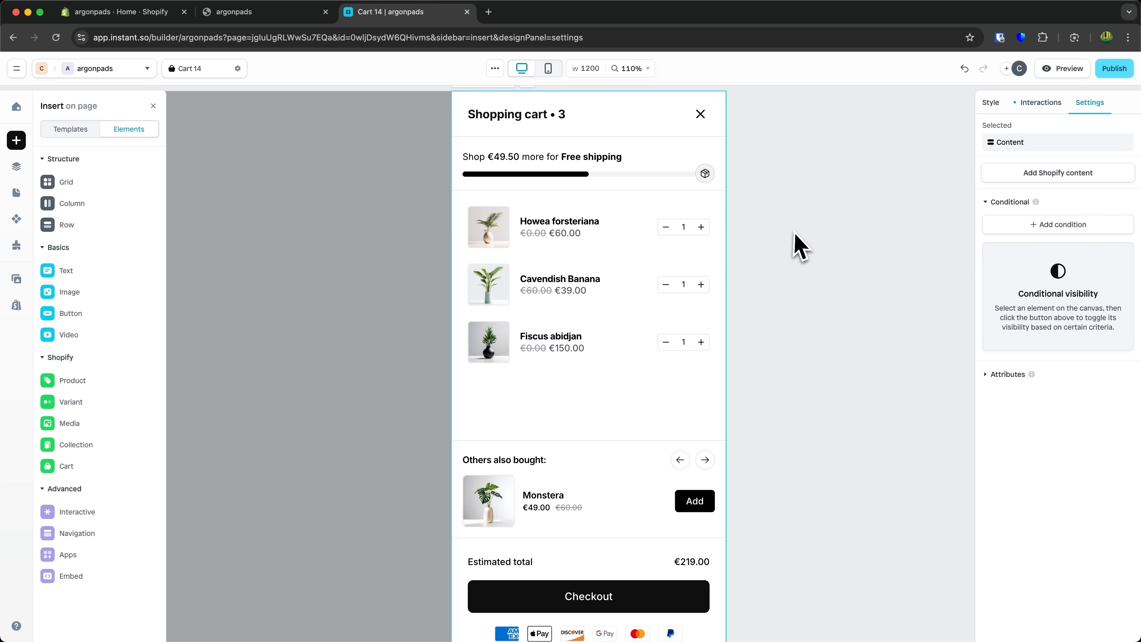
click(472, 458)
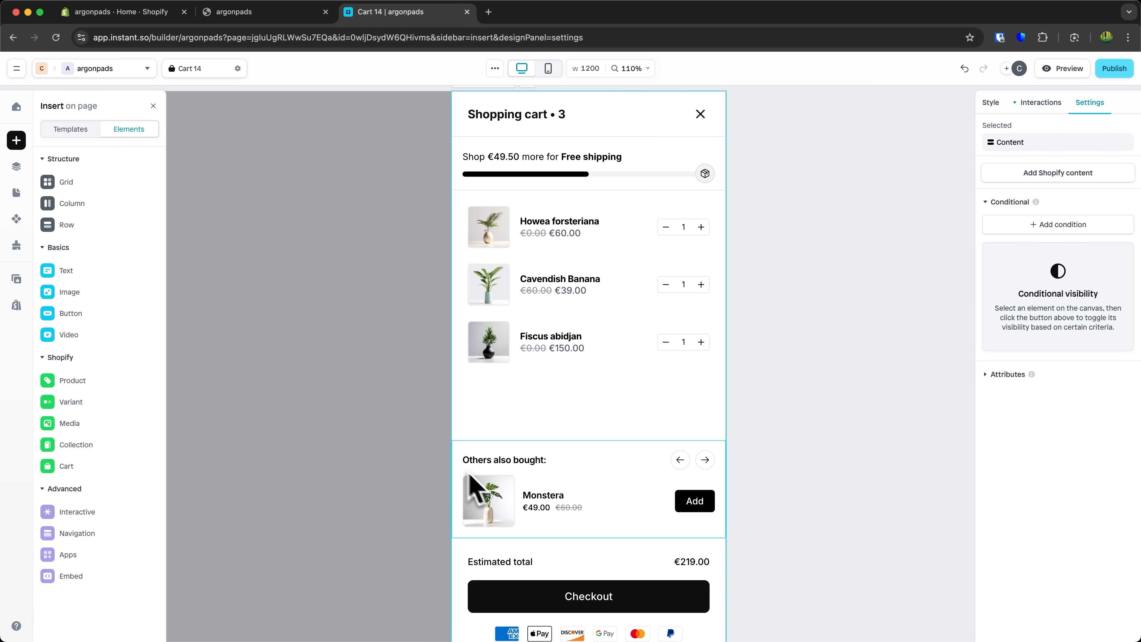
click(537, 189)
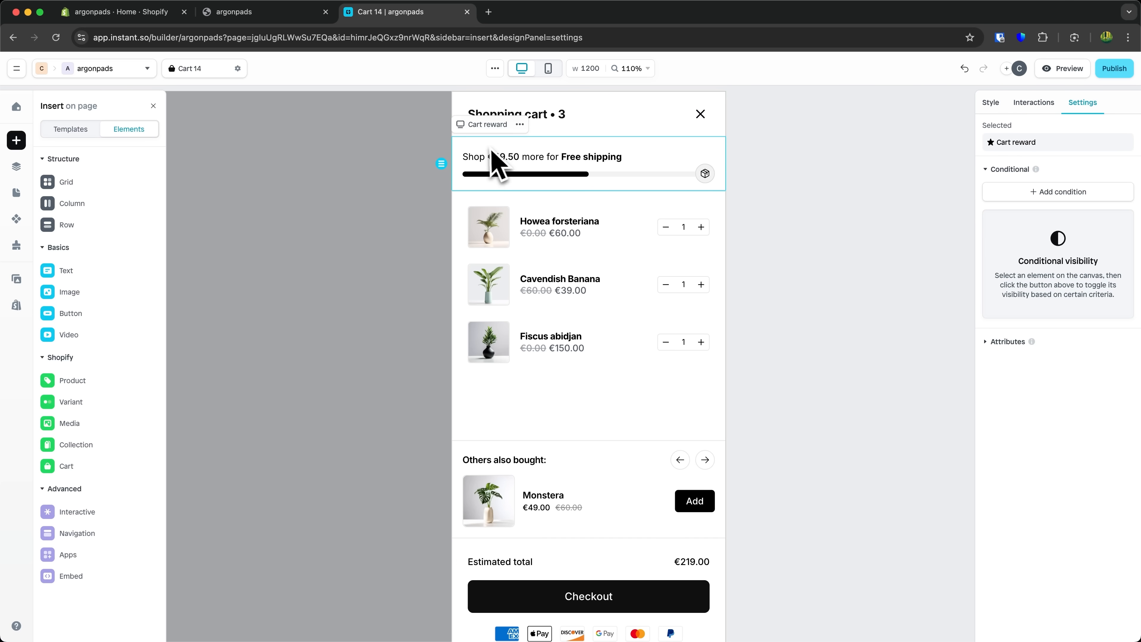
click(503, 162)
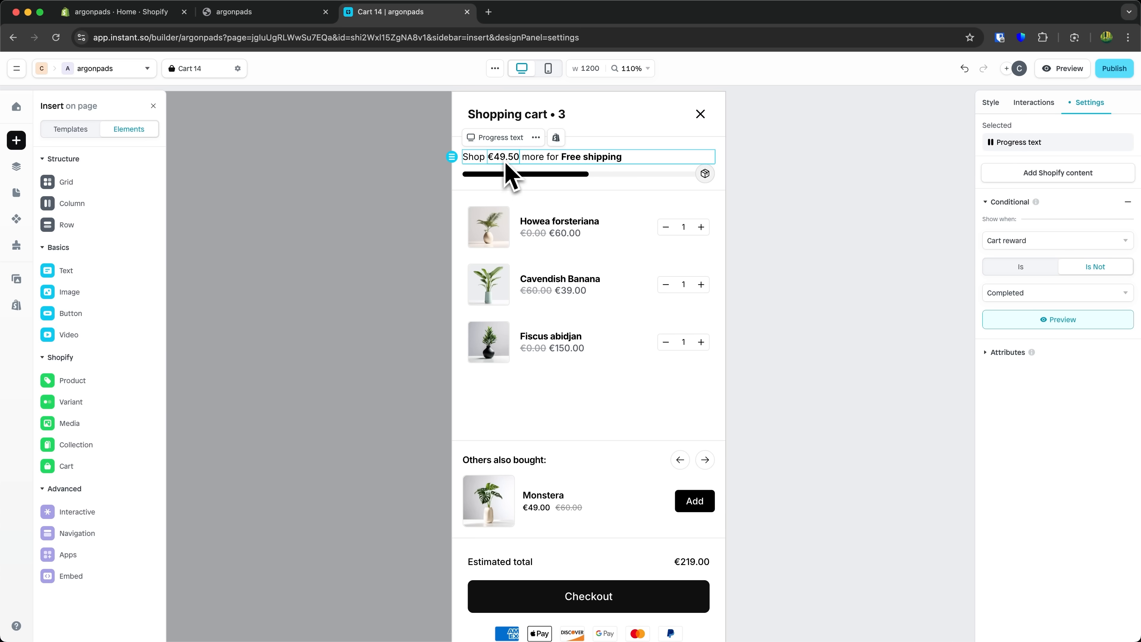
- Inspect the cart drawer's elements one by one: the progress text, upsell section, filled state and heading
click(580, 159)
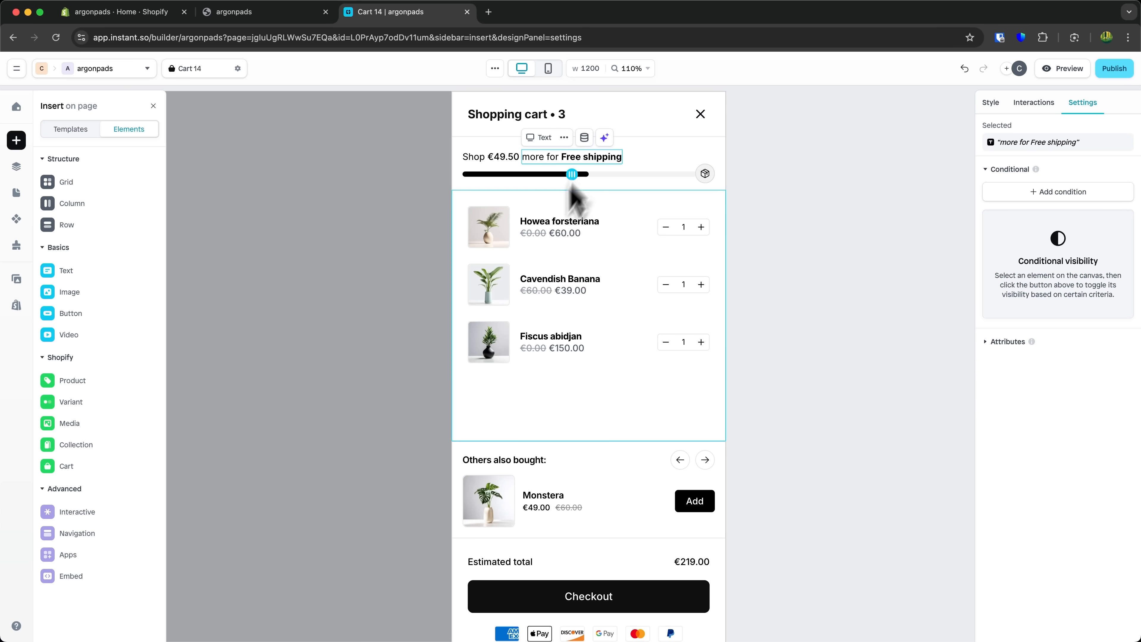
click(483, 462)
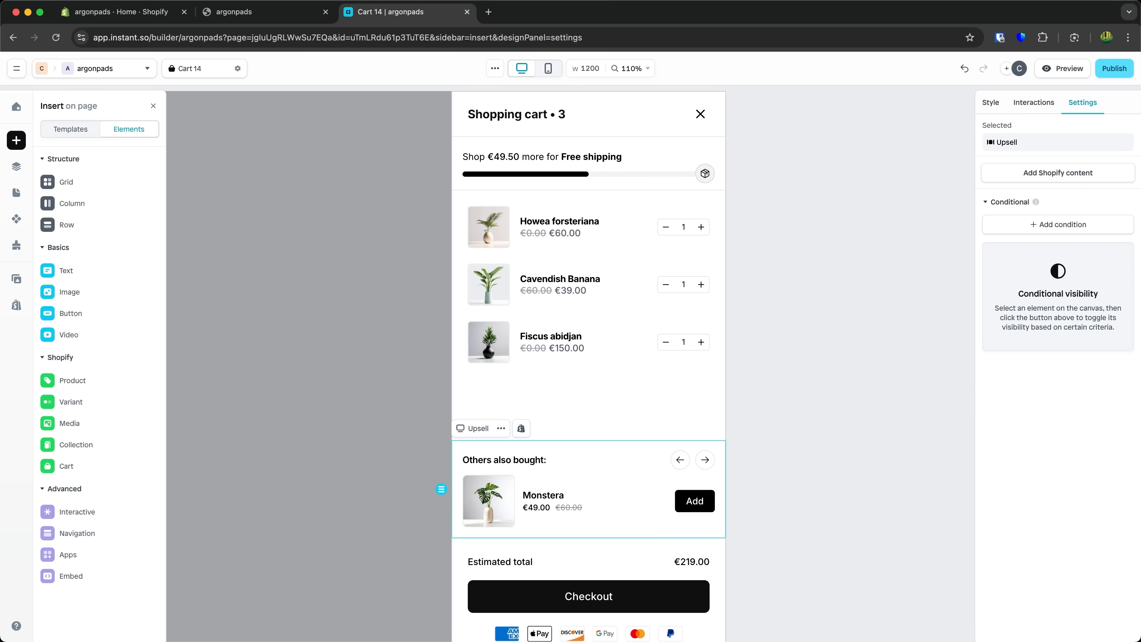
click(705, 395)
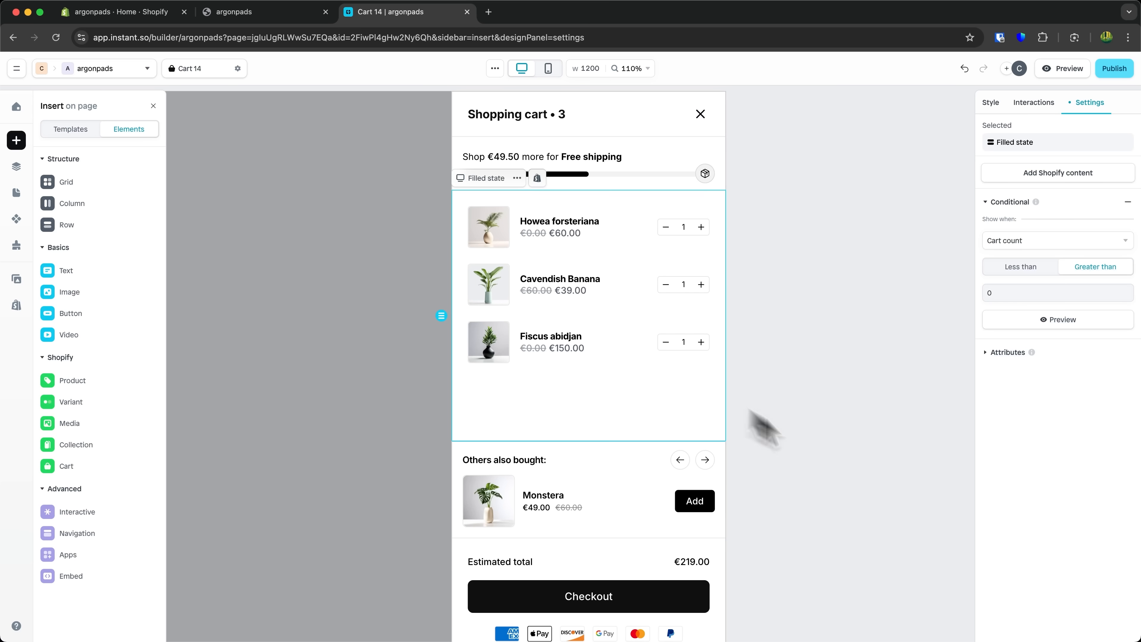
click(831, 463)
click(611, 170)
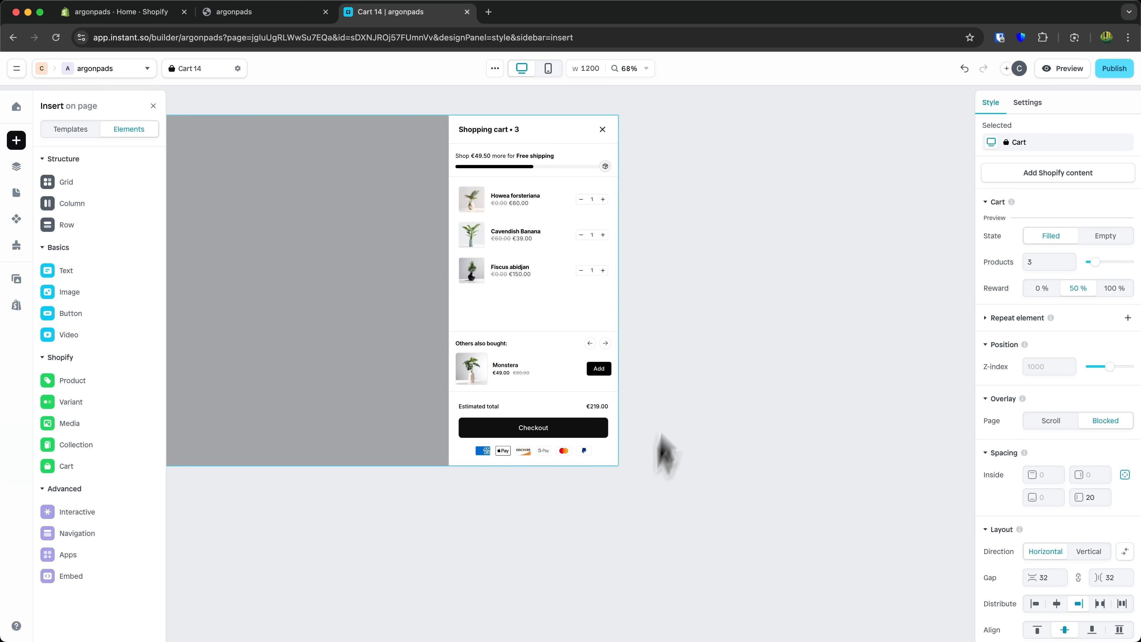
scroll(545, 373, up, 5)
click(484, 398)
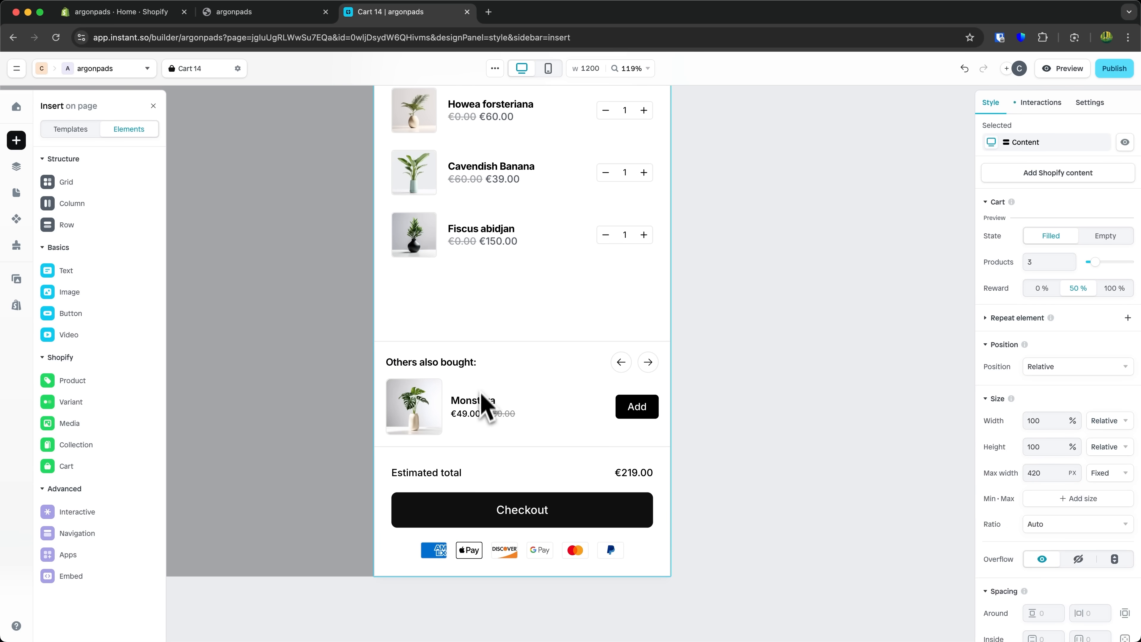
click(500, 364)
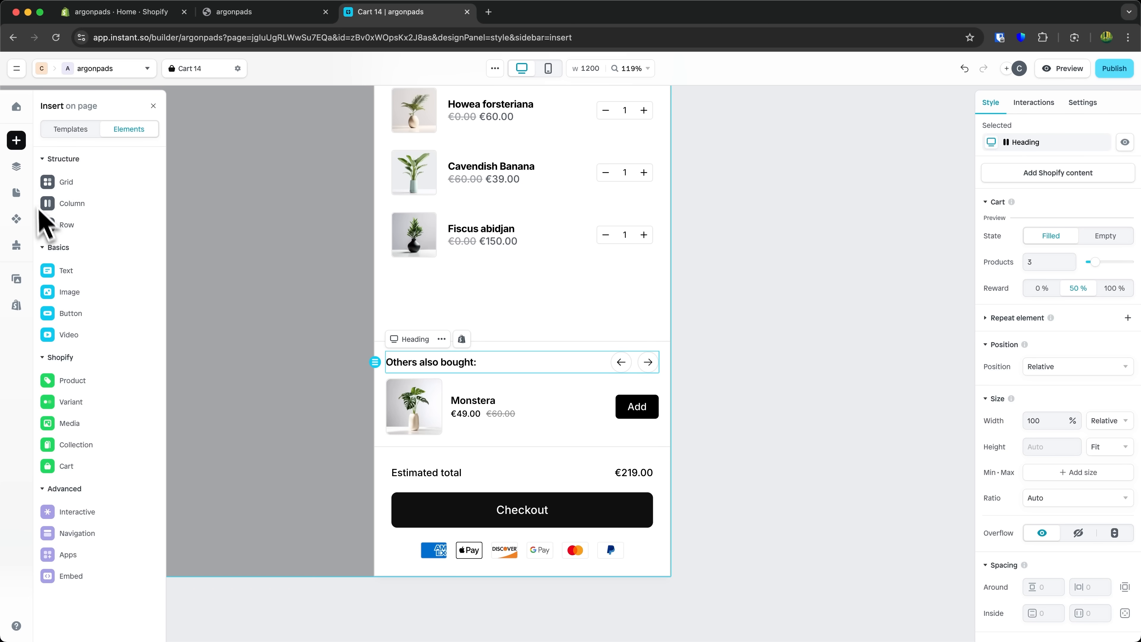
- Center-align the title text of the upsell section's heading
click(16, 166)
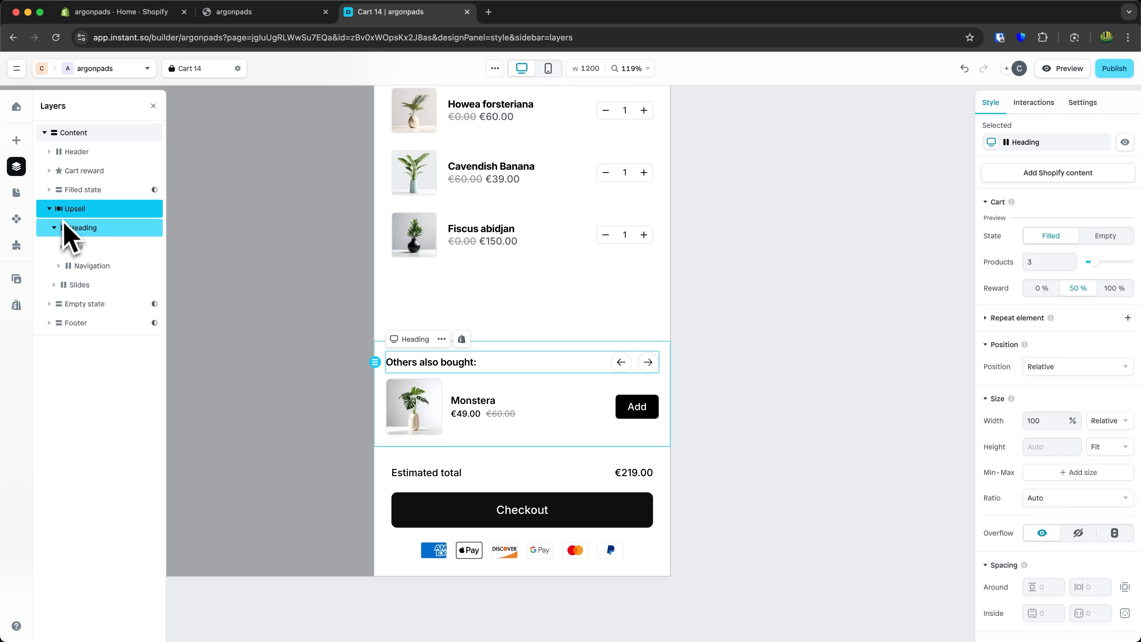
click(80, 211)
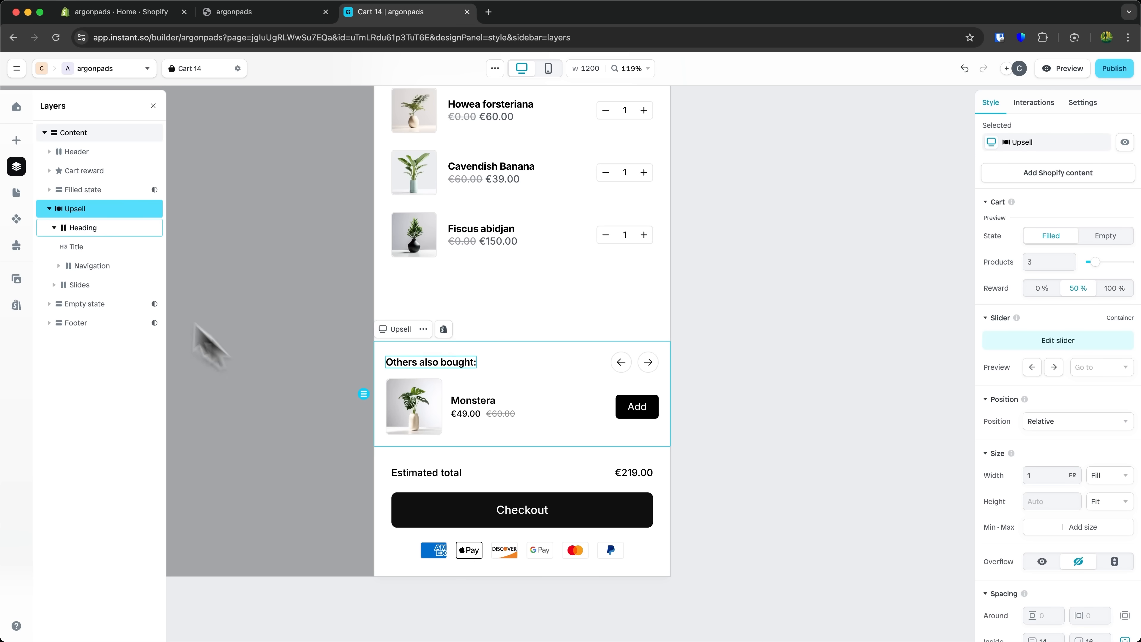
click(88, 229)
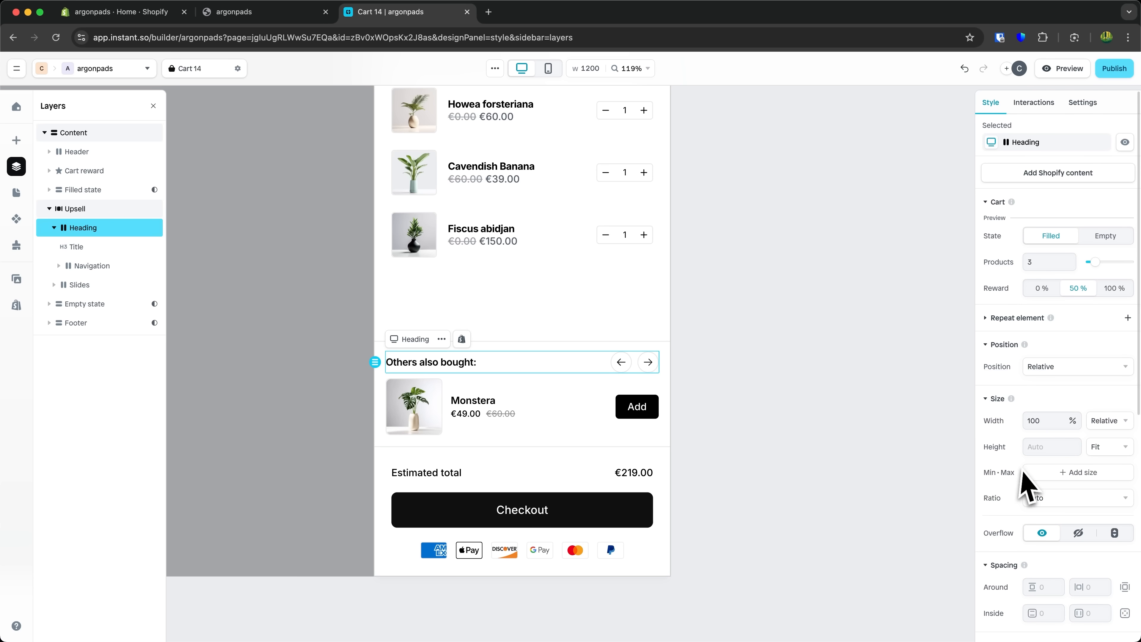
click(469, 364)
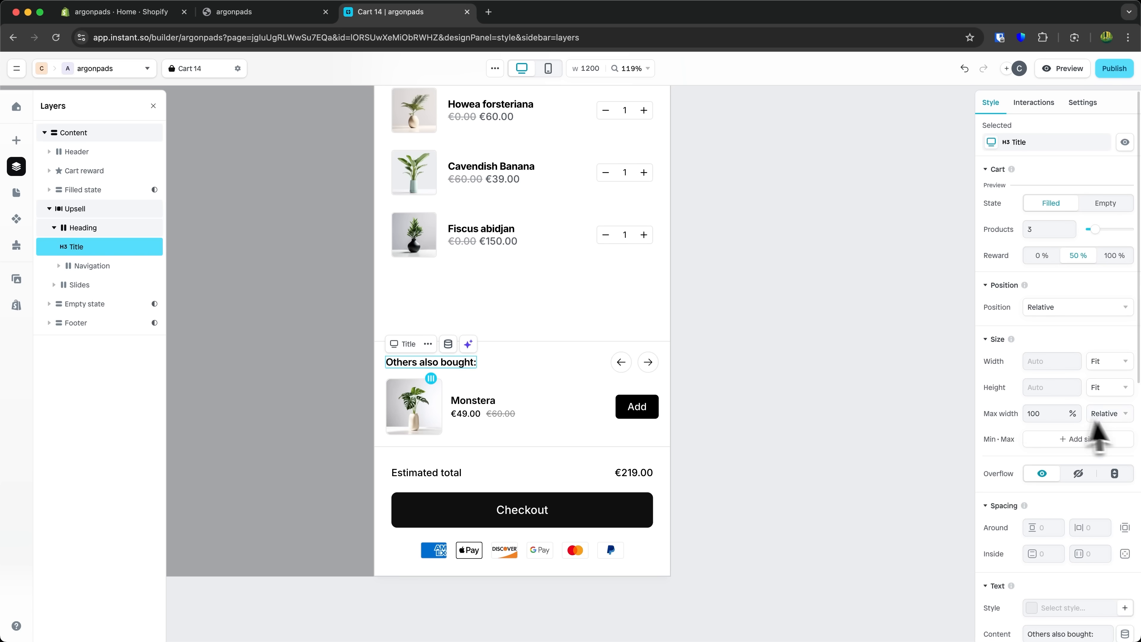
scroll(1118, 476, down, 8)
scroll(1120, 472, up, 8)
scroll(1120, 471, down, 2)
scroll(1120, 471, down, 8)
scroll(1051, 305, up, 3)
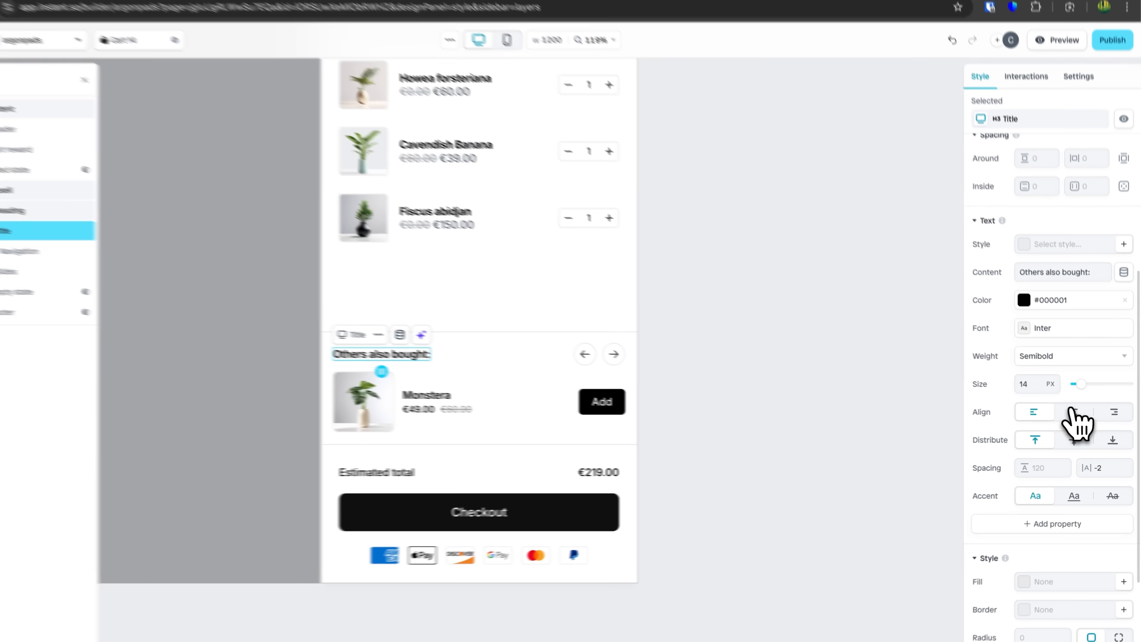
click(1080, 416)
click(1019, 409)
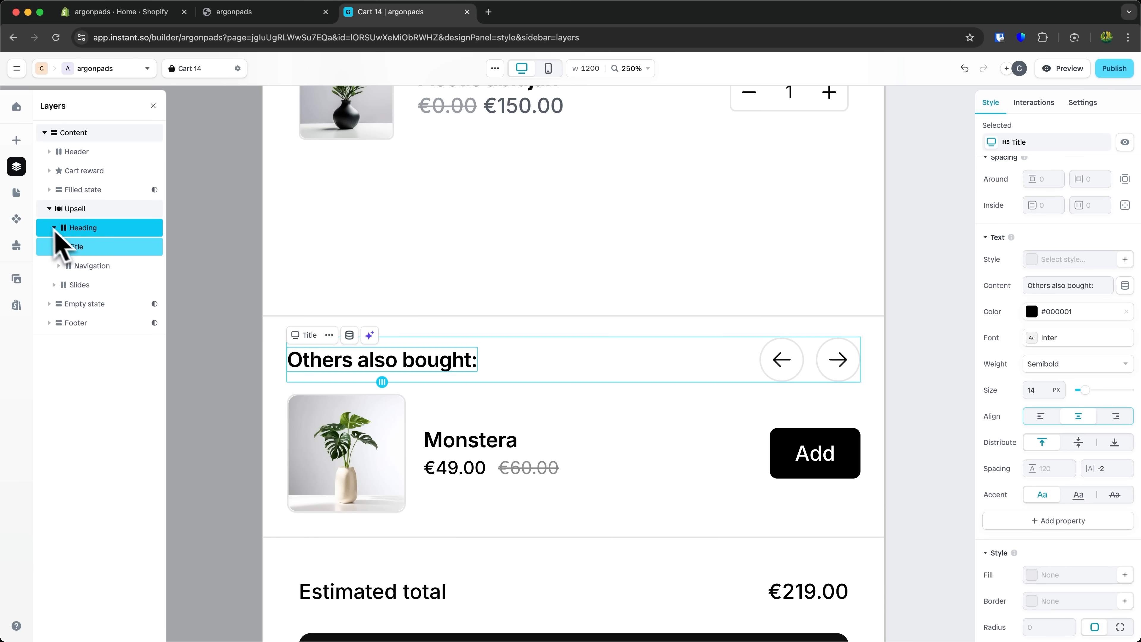
- Review the upsell heading's layers and return to the full cart view
click(92, 233)
click(103, 250)
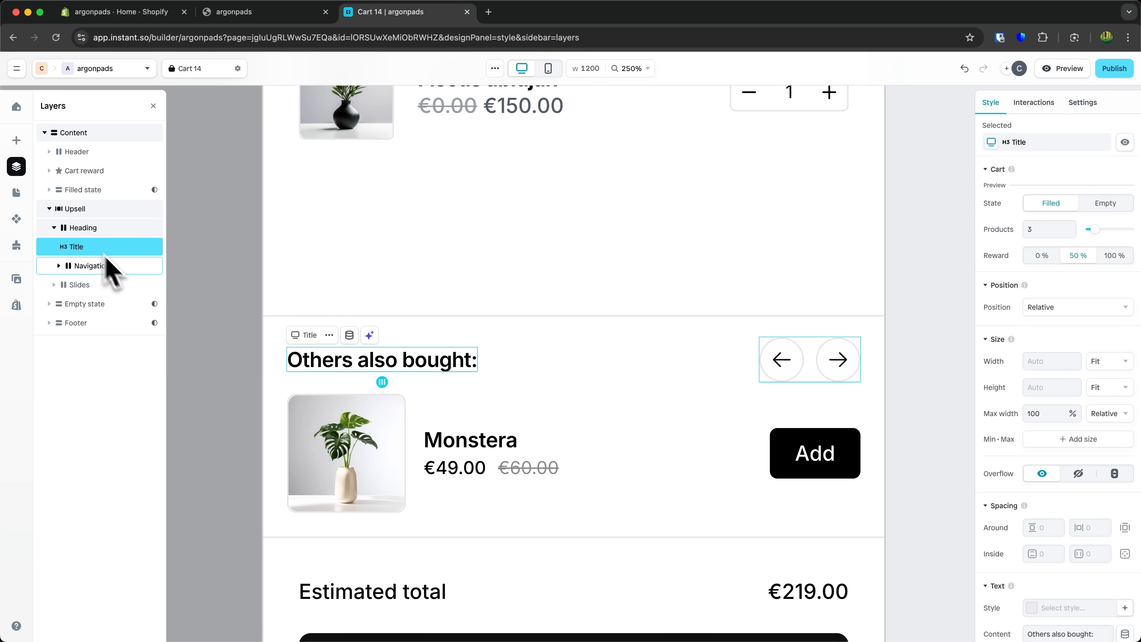
scroll(1095, 556, down, 6)
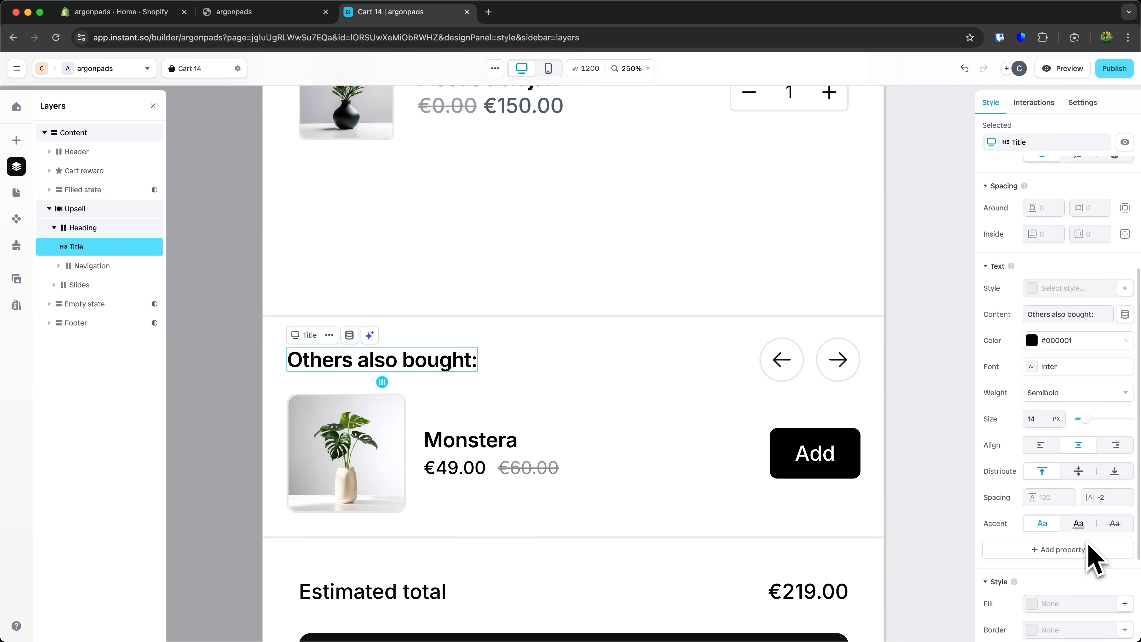
click(934, 418)
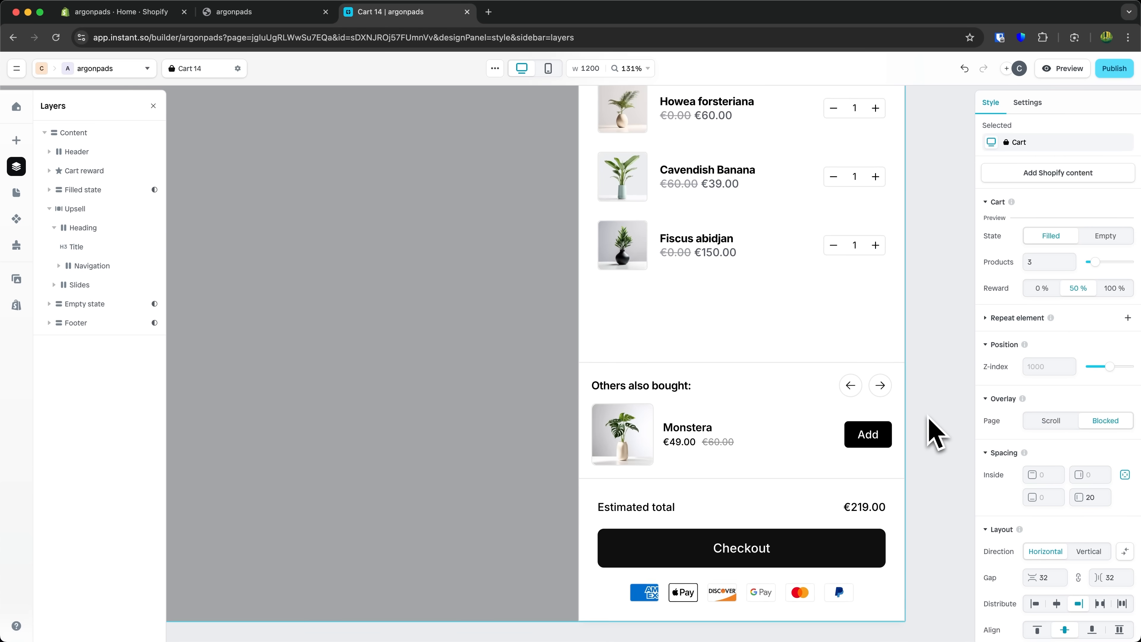
scroll(866, 507, down, 5)
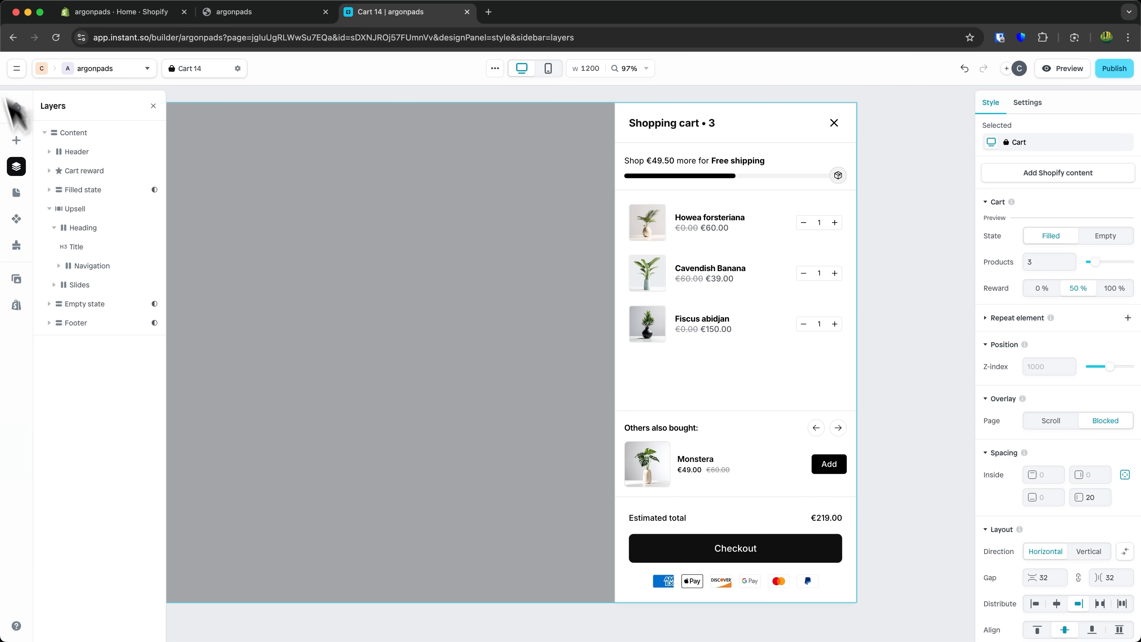
- Insert a Cart add-on shipping protection row above the upsell section
click(16, 140)
mouse_move(63, 466)
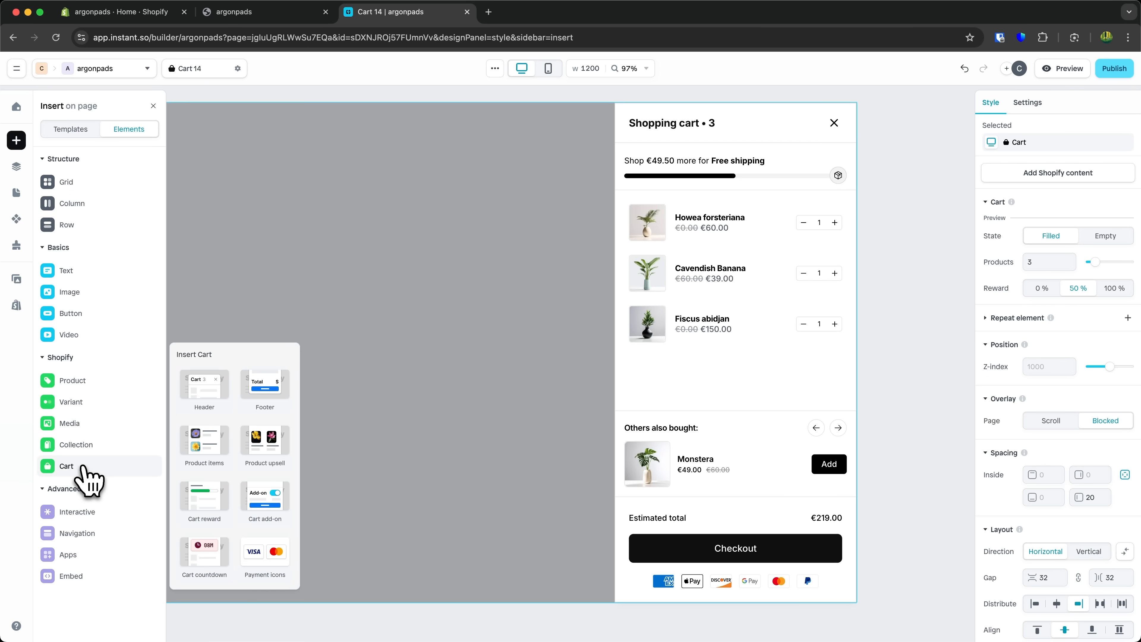
drag(262, 527, 666, 417)
mouse_move(115, 466)
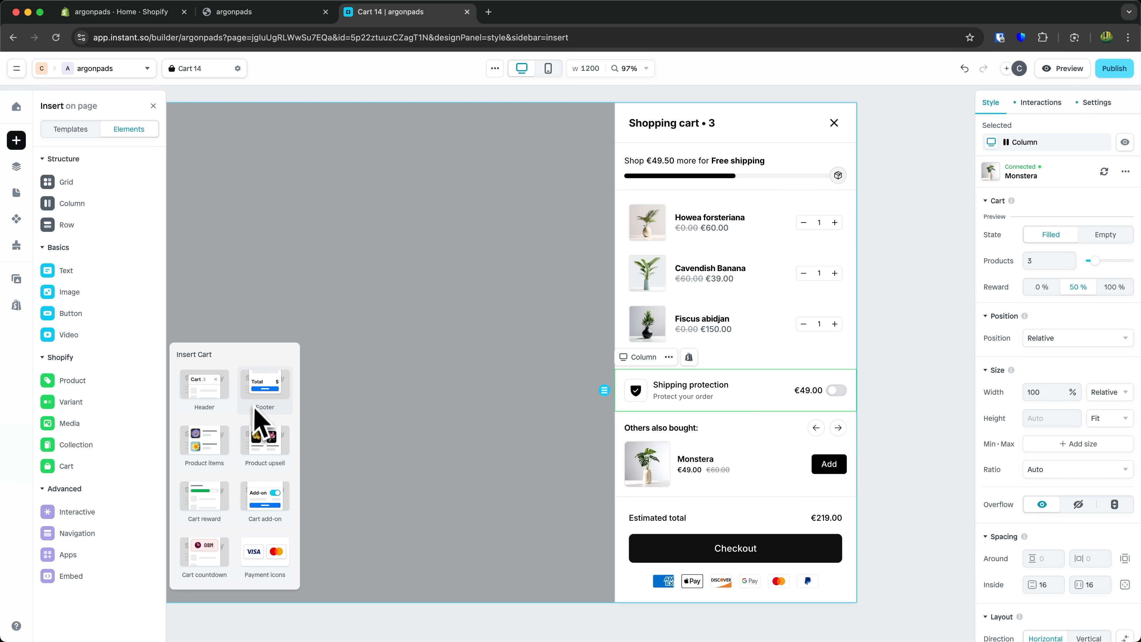
- Insert a Cart countdown banner below the reward bar, then delete it and the shipping protection row
drag(205, 556, 736, 198)
scroll(797, 293, down, 2)
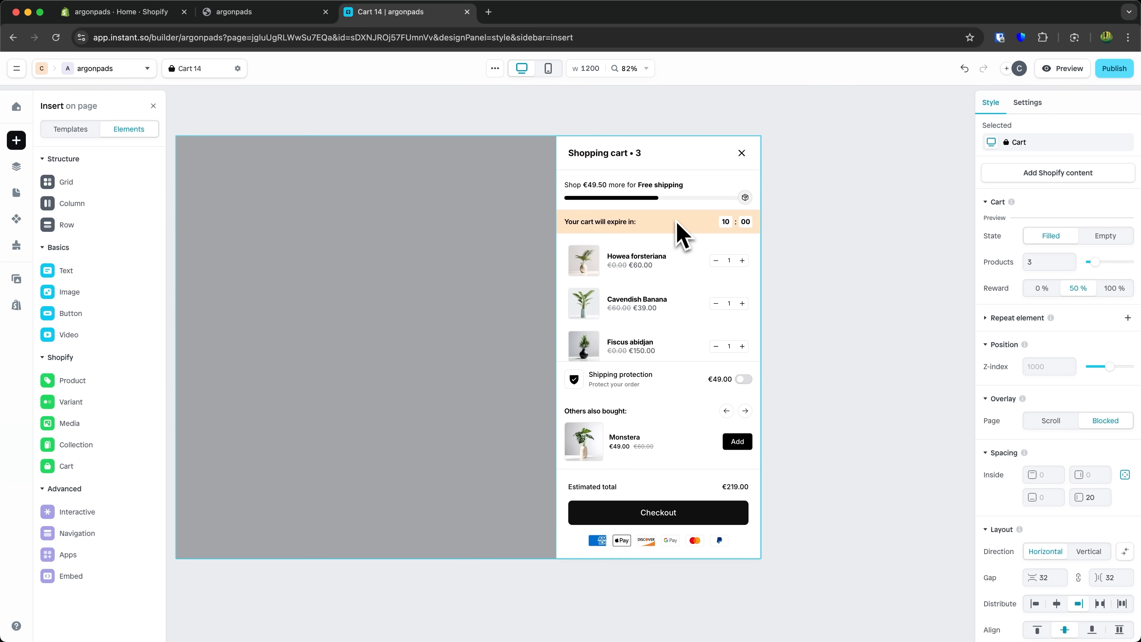
click(675, 221)
click(680, 227)
key(Delete)
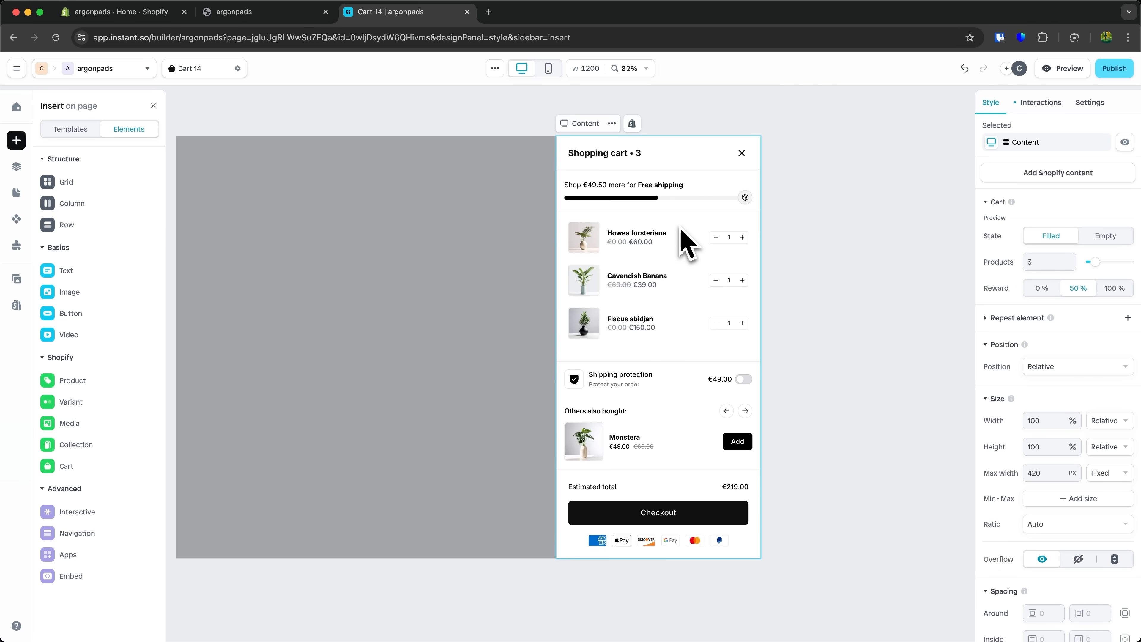
click(670, 389)
key(Delete)
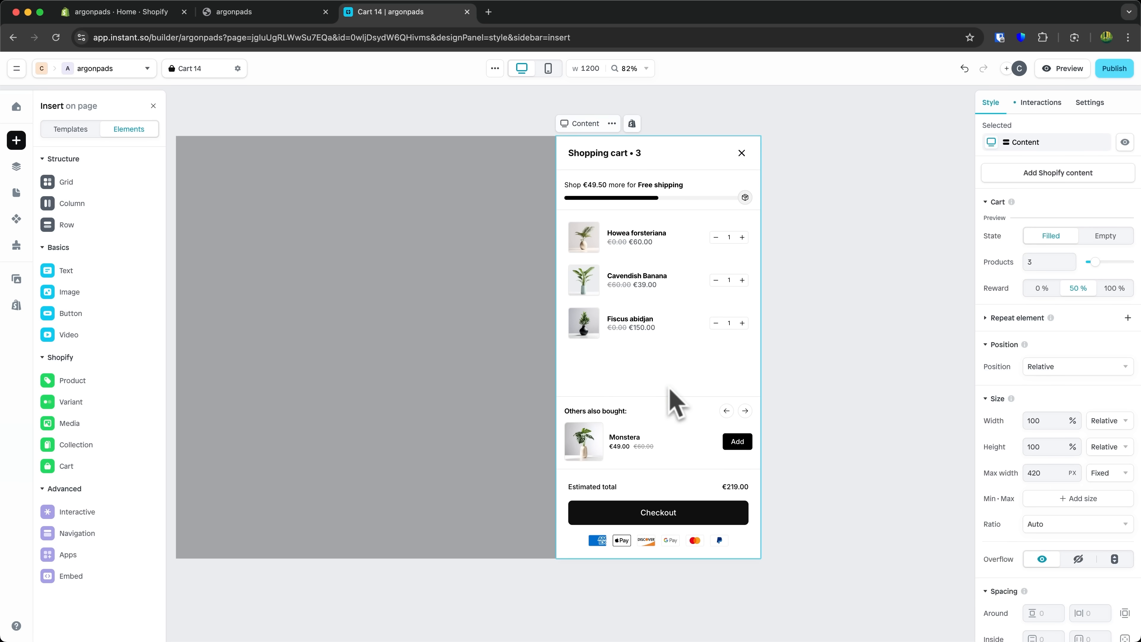
- Start publishing the cart to the argon-pads Shopify store
click(670, 420)
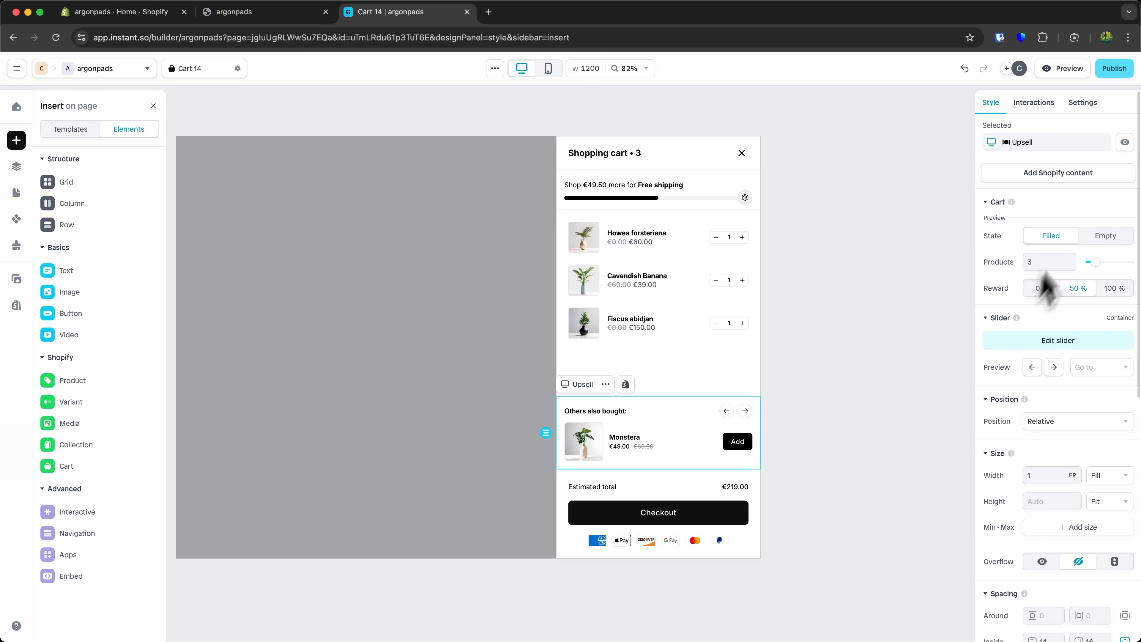
click(1067, 173)
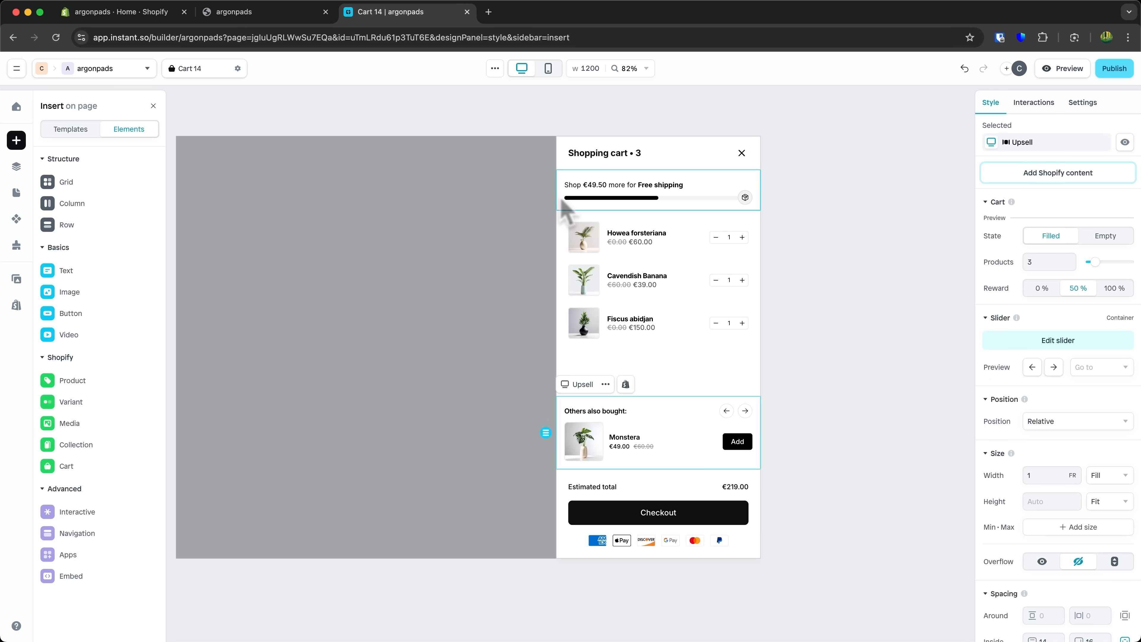
click(1114, 68)
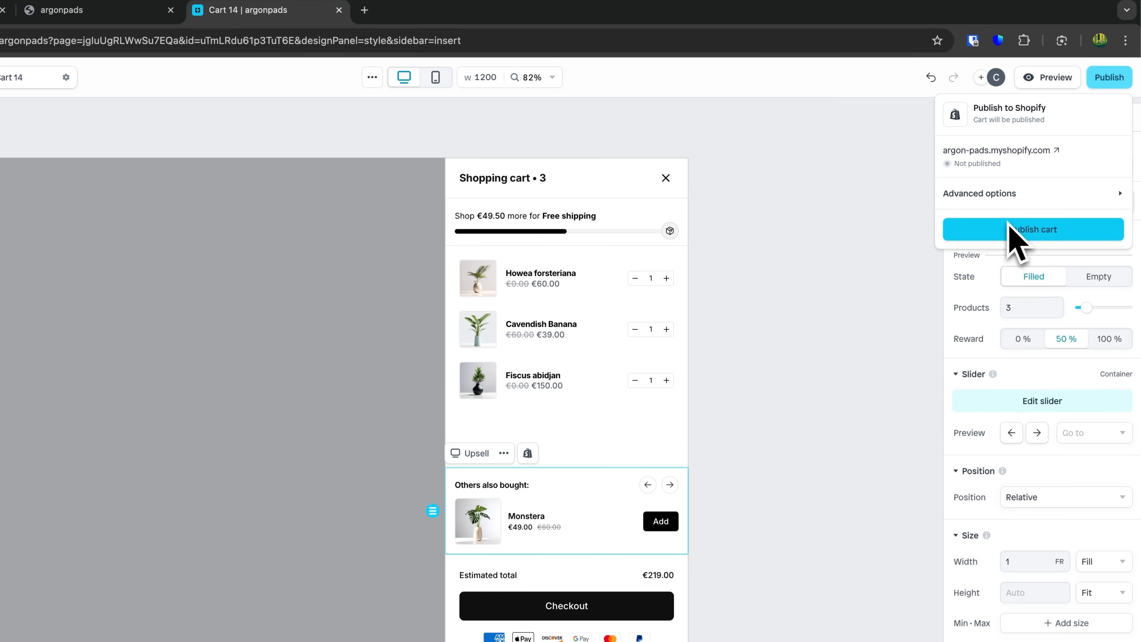